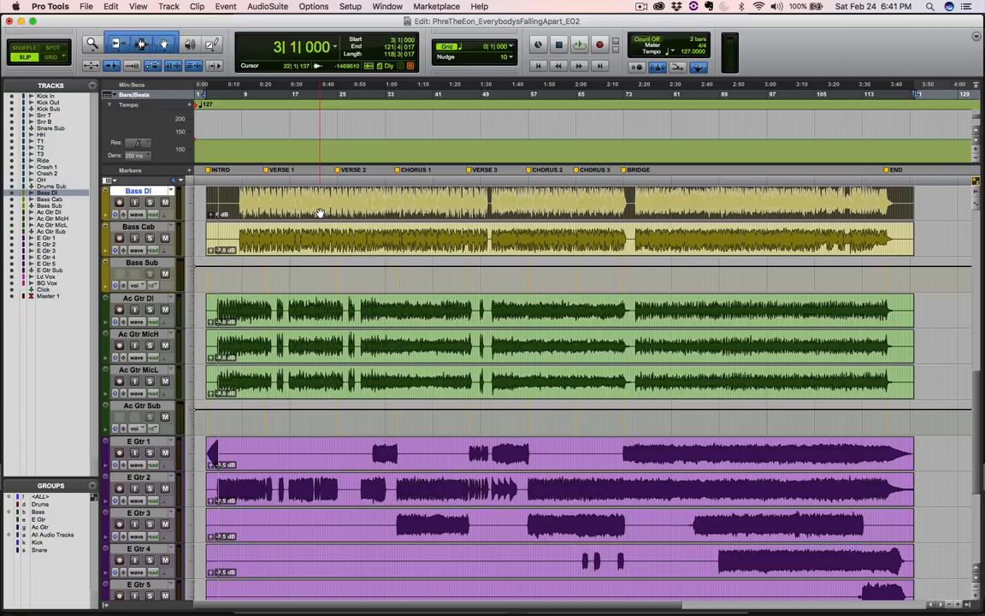
Look over the channel faders in the Mix window and return to the Edit window
key("super+equal")
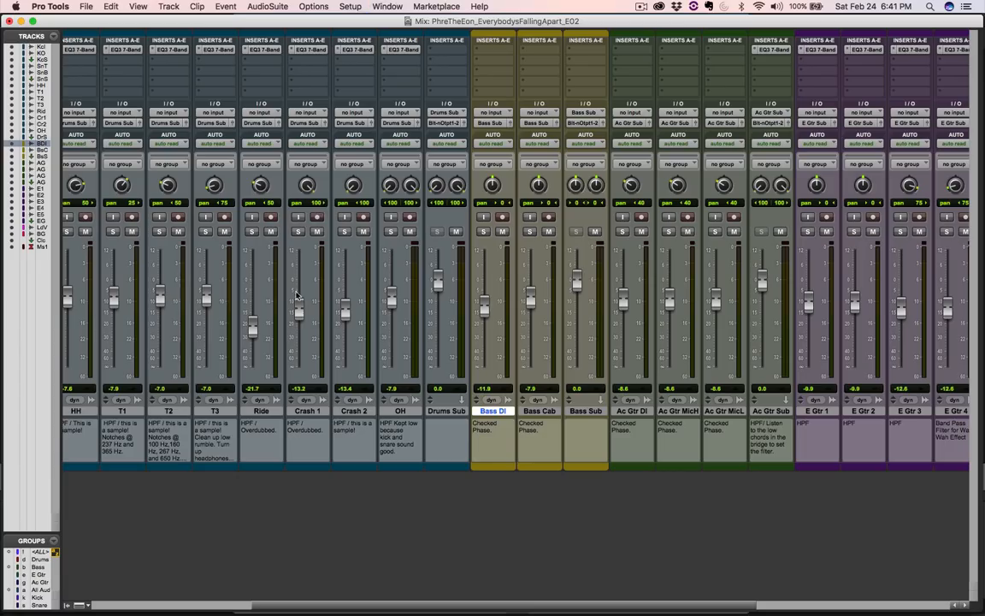
key("super+equal")
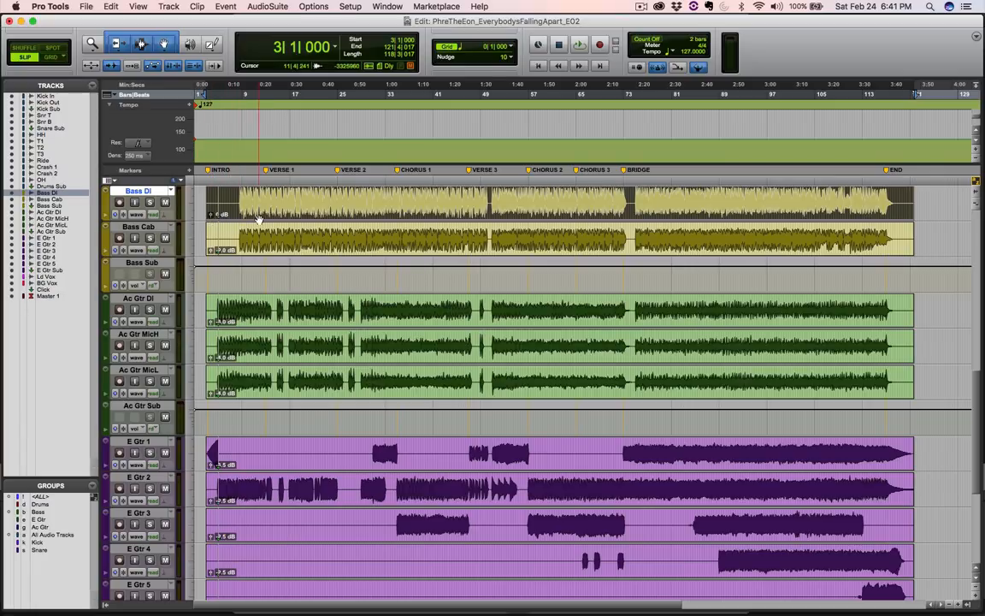
Turn the Clip Gain Info display off and back on for the clips
left_click(139, 7)
mouse_move(164, 86)
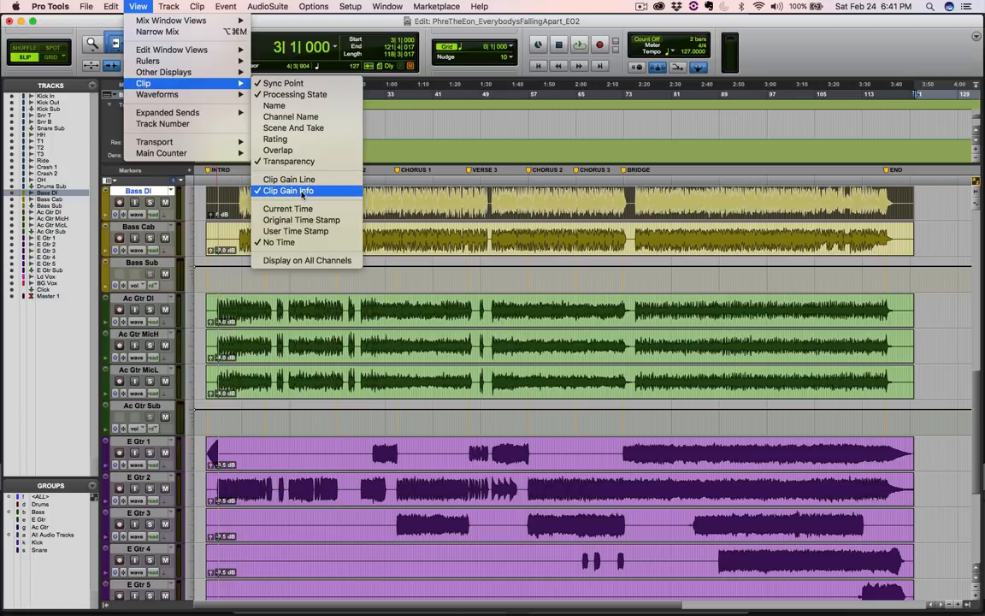
left_click(263, 192)
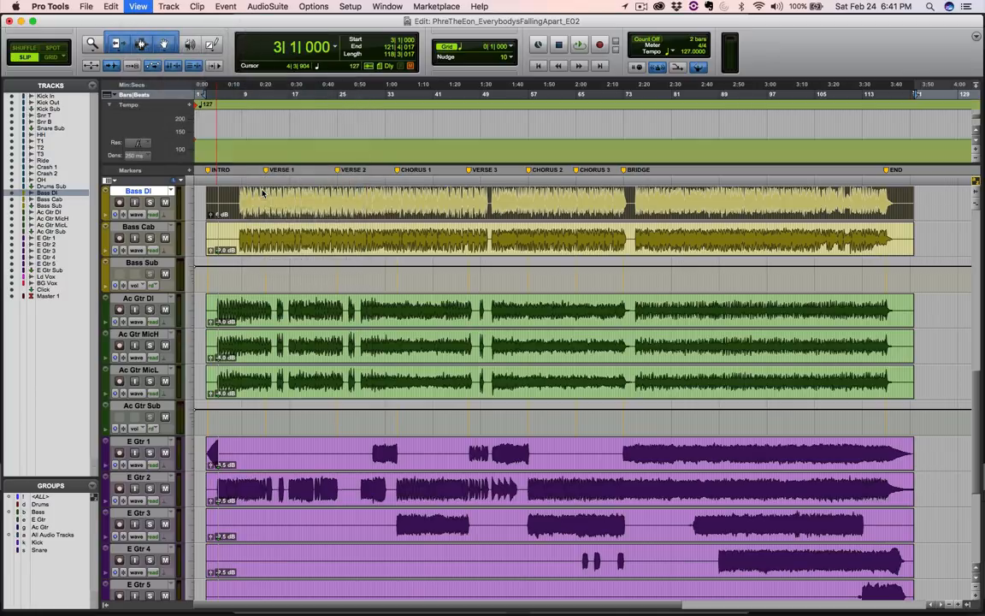
left_click(132, 6)
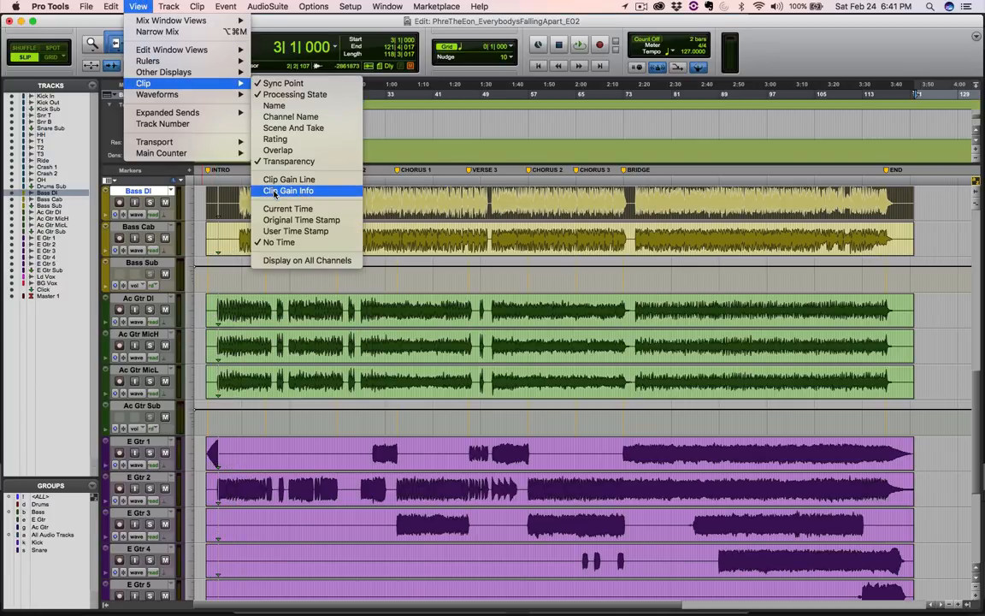
left_click(274, 193)
left_click(138, 6)
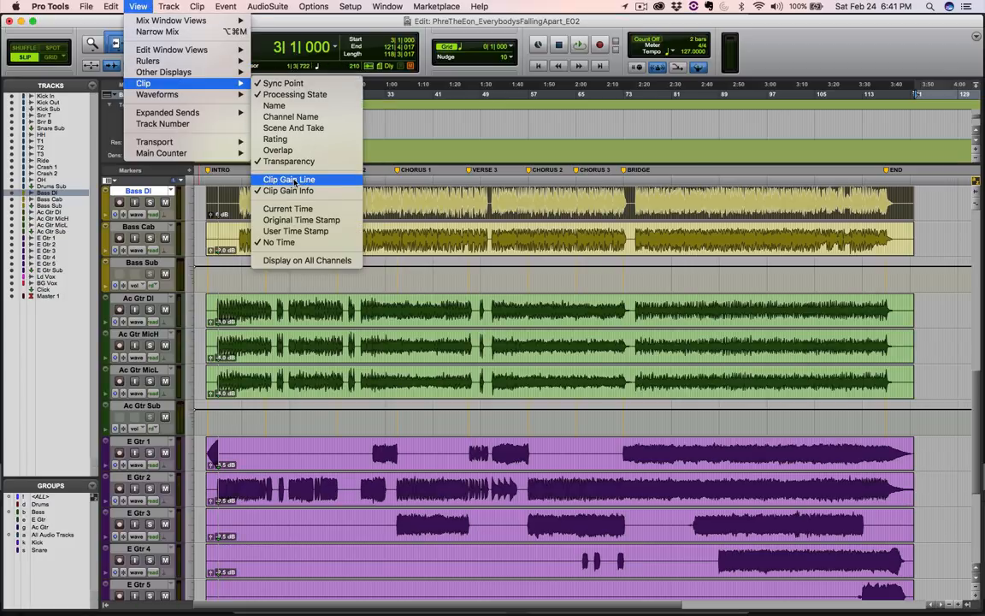
left_click(139, 6)
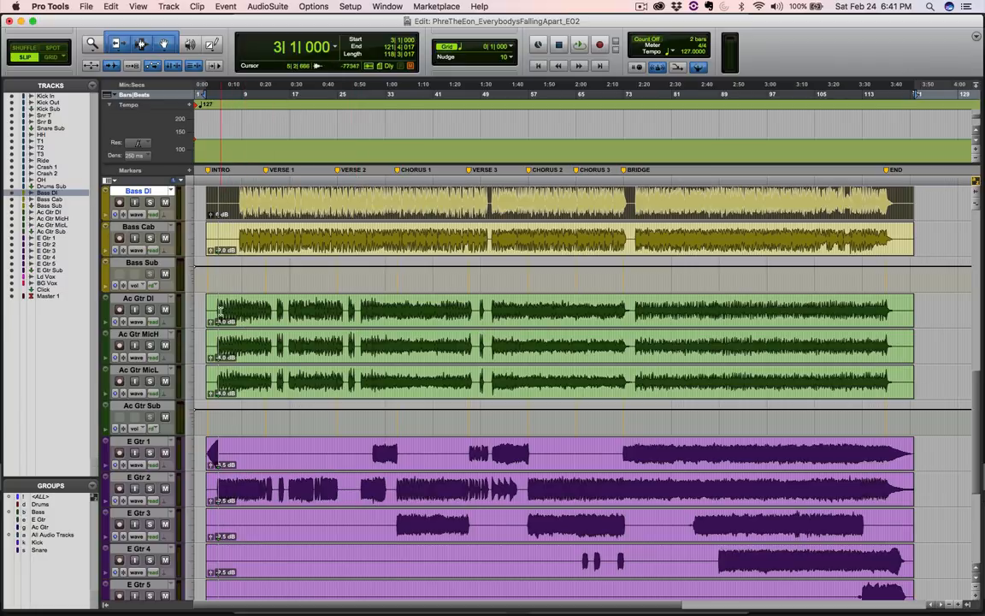
Place the cursor near the start of Ac Gtr DI and inspect the clip gain info on the drum, bass and guitar clips
left_click(222, 305)
key("t")
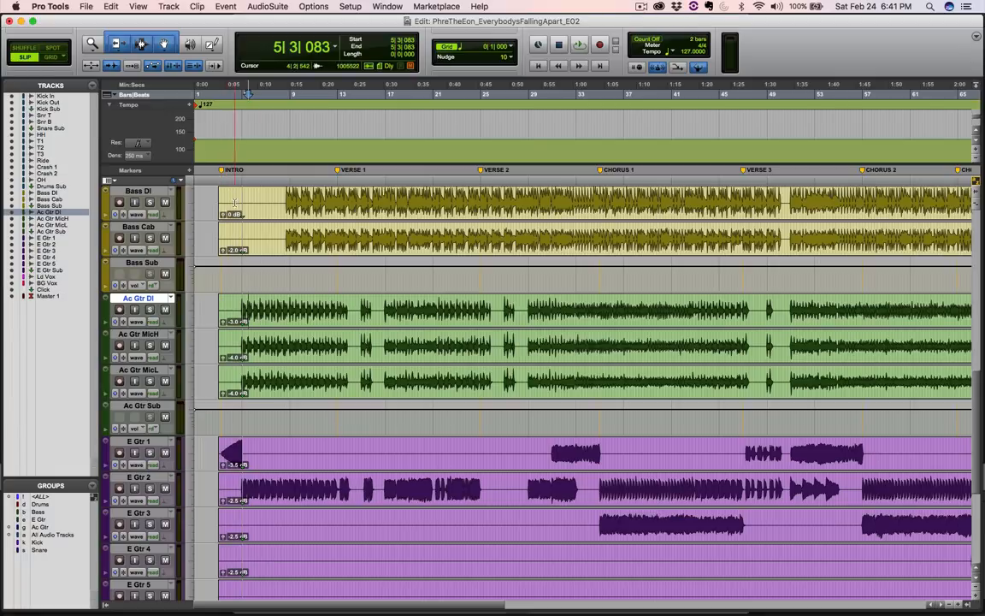
scroll(240, 416, "up", 15)
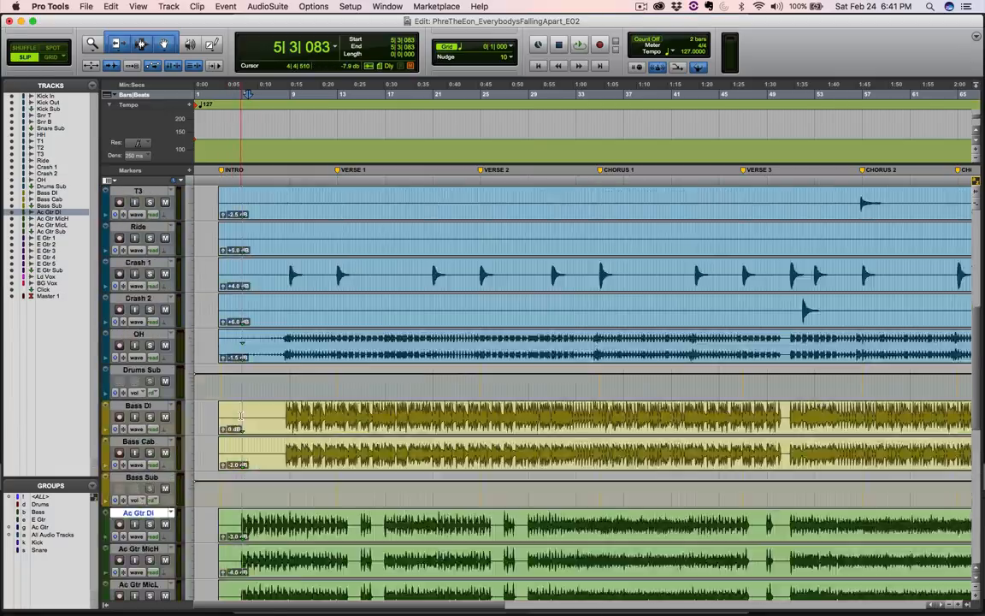
scroll(241, 416, "down", 13)
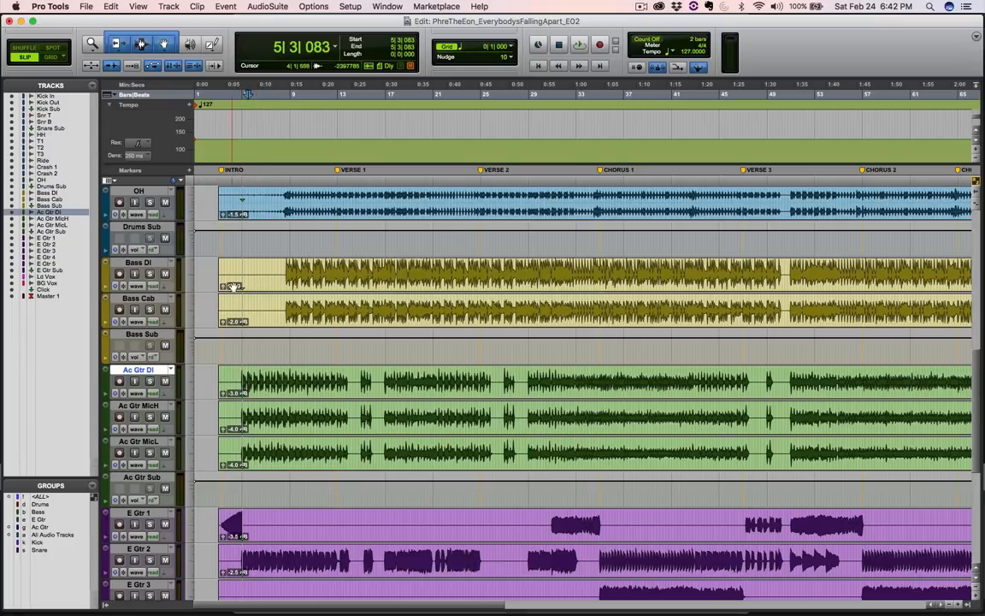
Select the Bass DI clip and analyze its peak level with the AudioSuite Gain plug-in
left_click(350, 282)
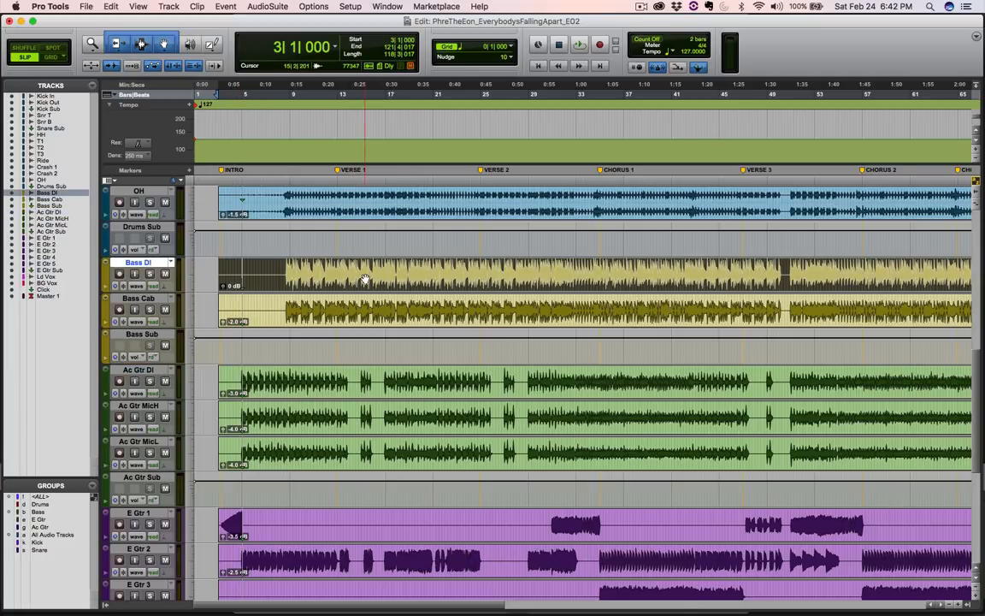
key("r")
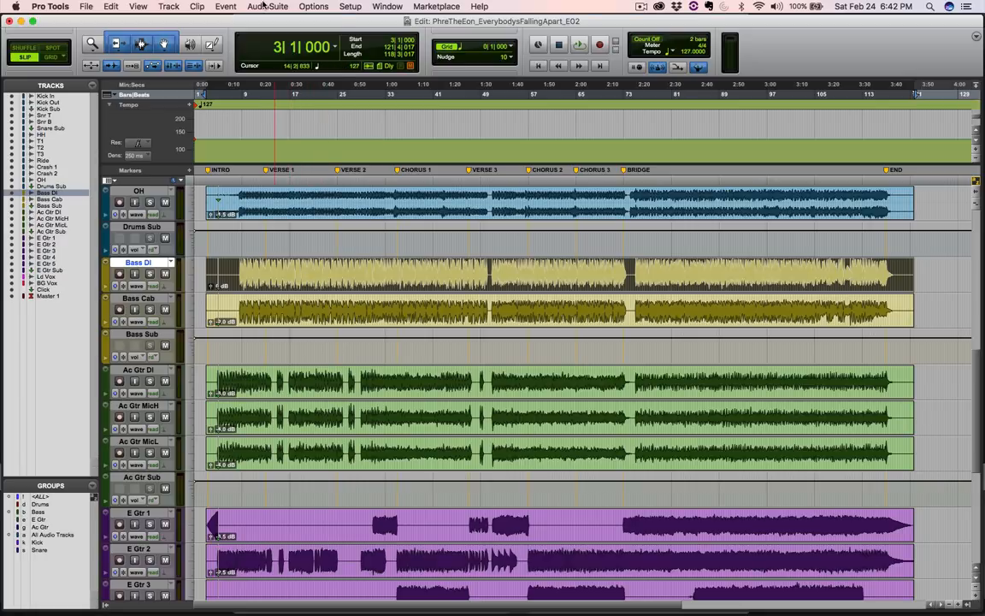
left_click(263, 6)
mouse_move(282, 121)
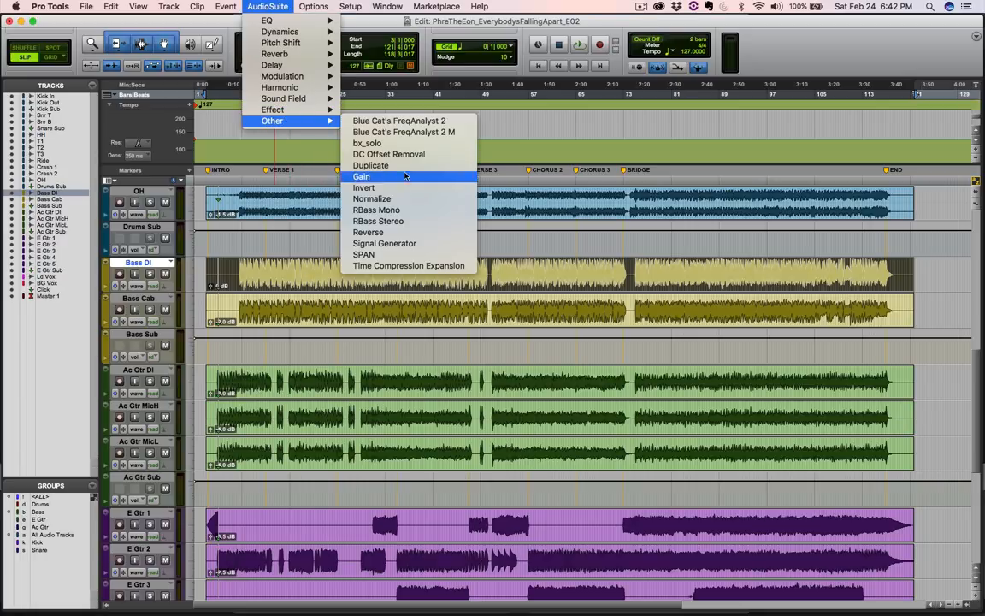
left_click(405, 177)
left_click_drag(450, 47, 389, 92)
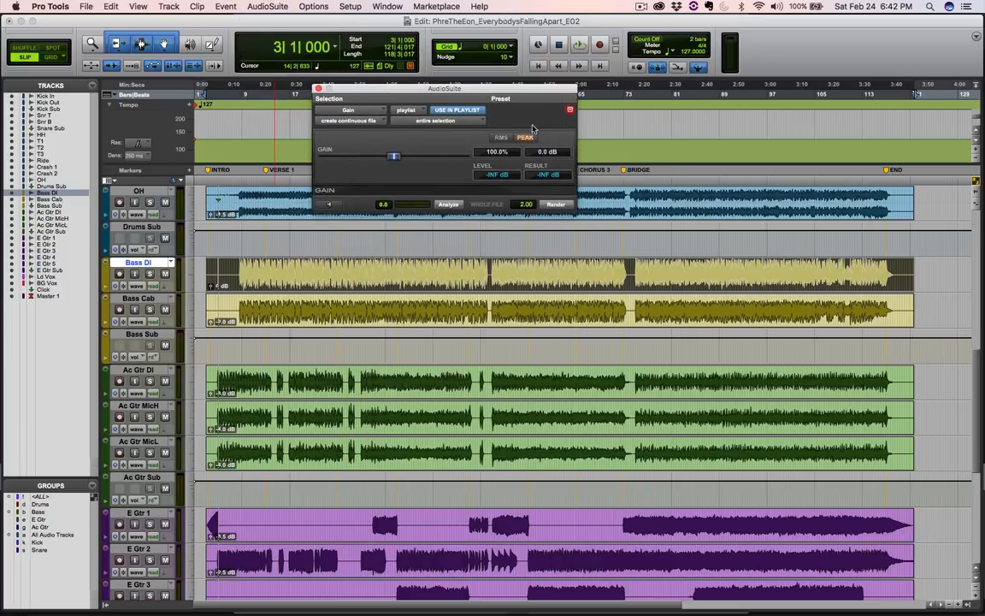
left_click_drag(478, 95, 501, 90)
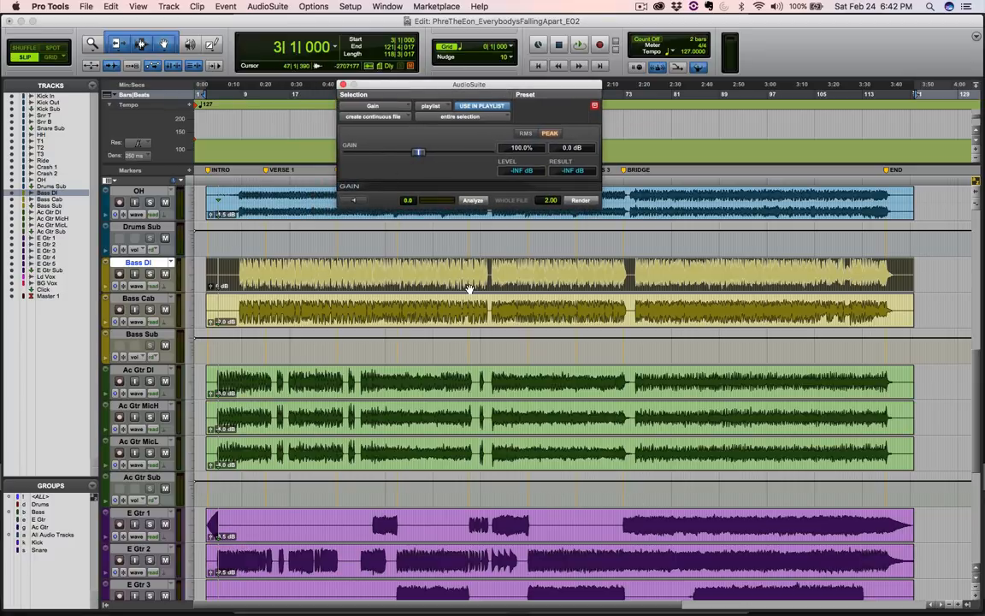
left_click(473, 201)
Lower the Bass DI clip gain to -1.4 dB, reanalyzing its peak level with the Gain plug-in
left_click_drag(211, 287, 210, 299)
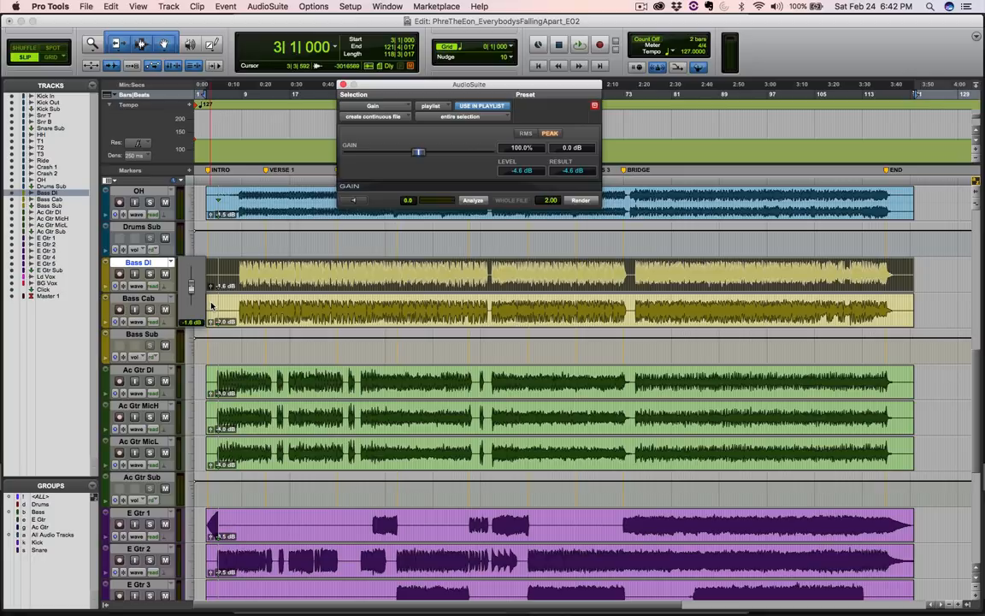
left_click_drag(211, 303, 211, 288)
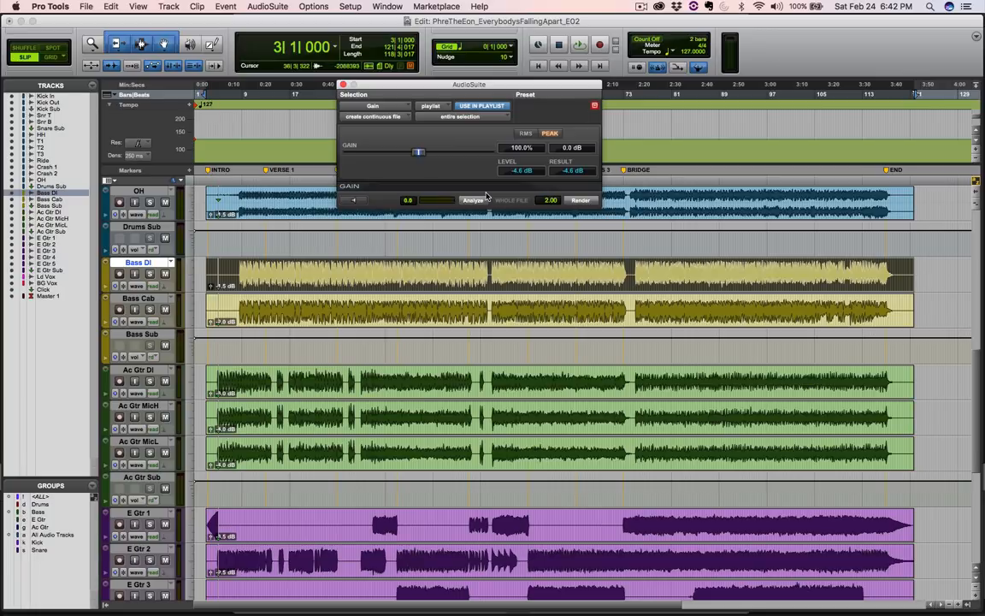
left_click_drag(410, 88, 363, 89)
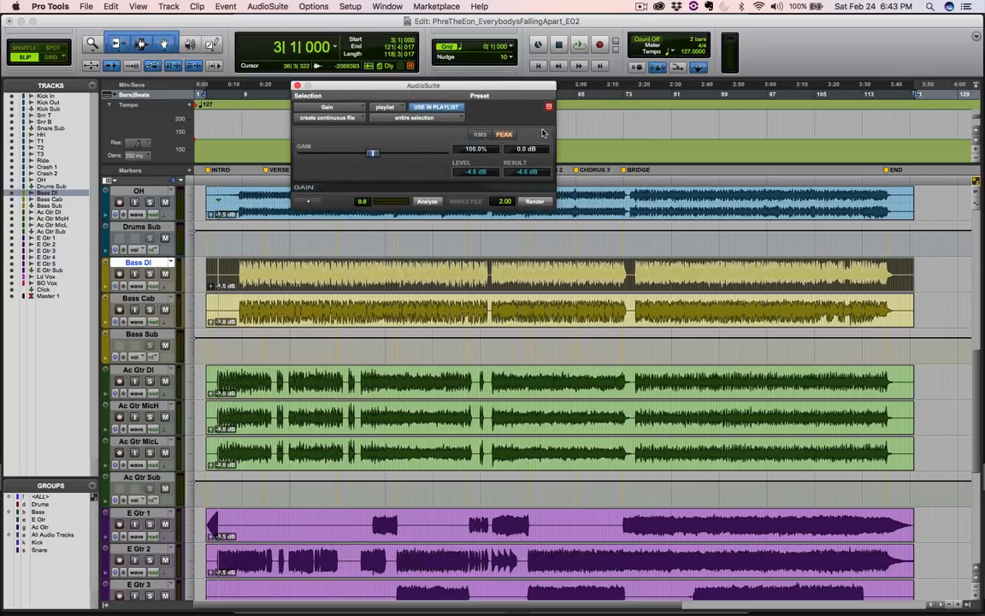
left_click(420, 202)
left_click(212, 287)
left_click(211, 287)
left_click(426, 202)
left_click_drag(359, 85, 359, 71)
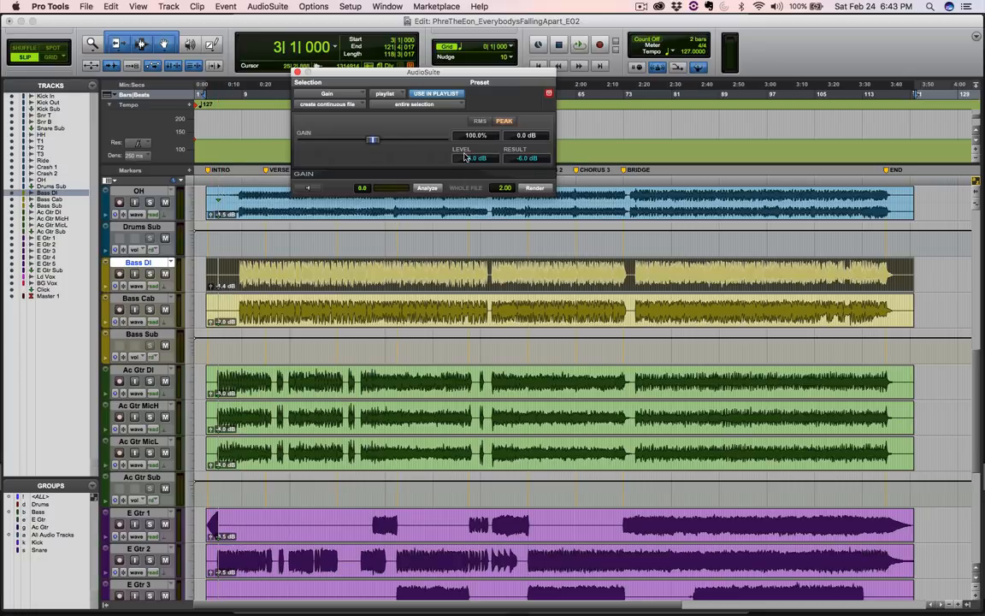
left_click(641, 6)
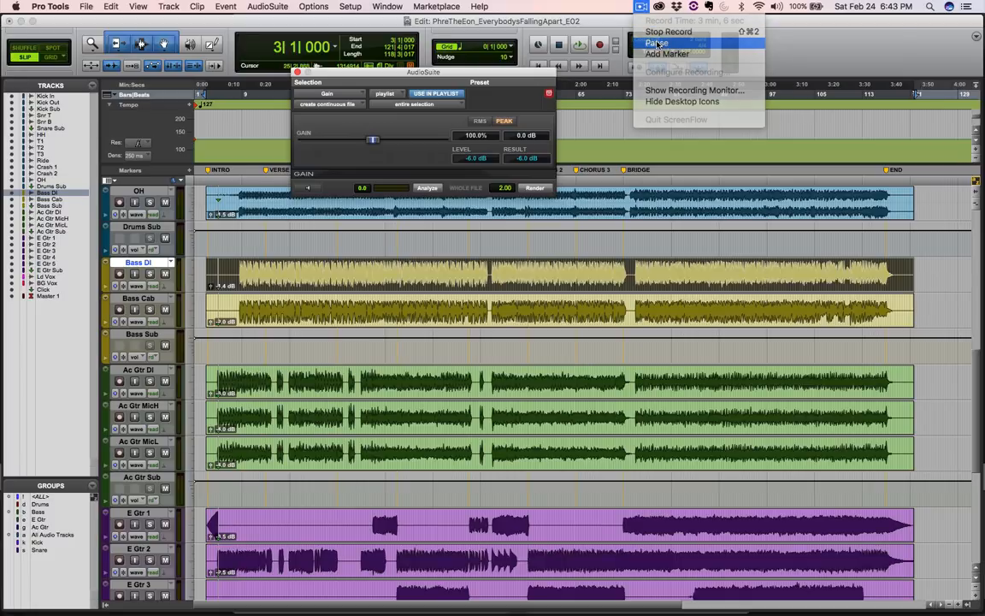
left_click(656, 43)
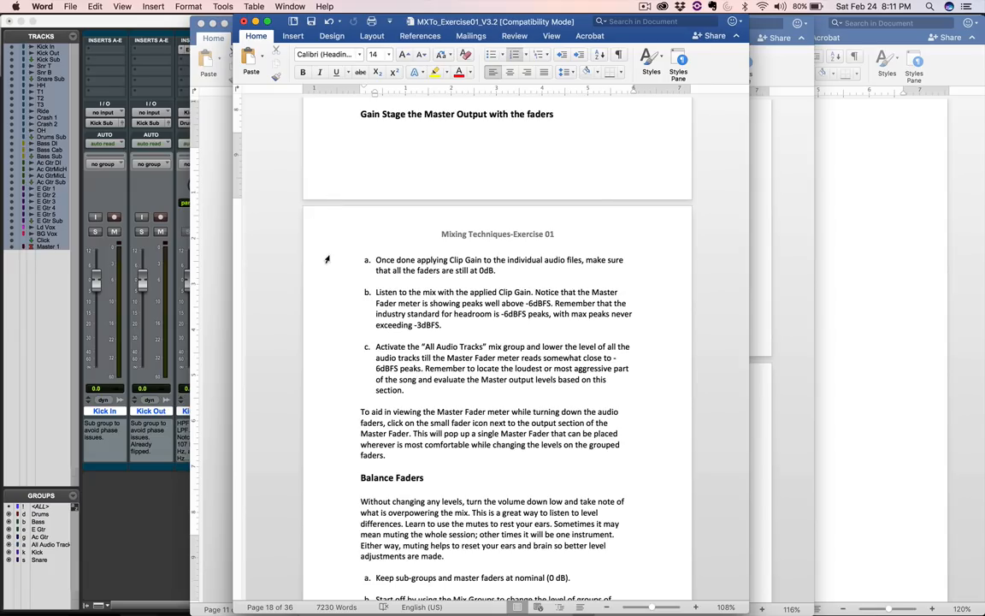
Read the Clip Gain and master output gain-staging instructions in the Word exercise document
scroll(333, 259, "up", 2)
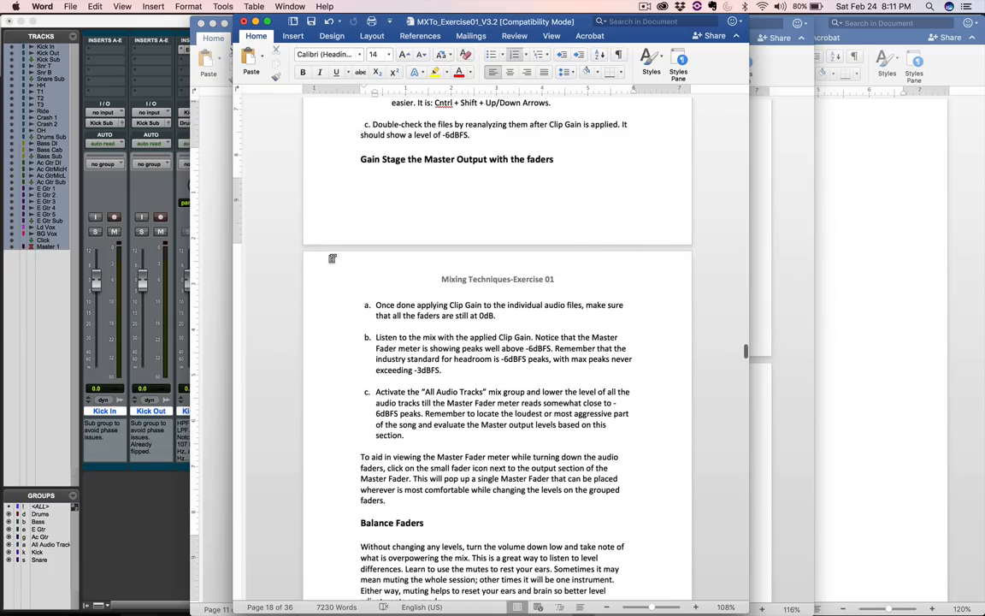
scroll(332, 207, "up", 3)
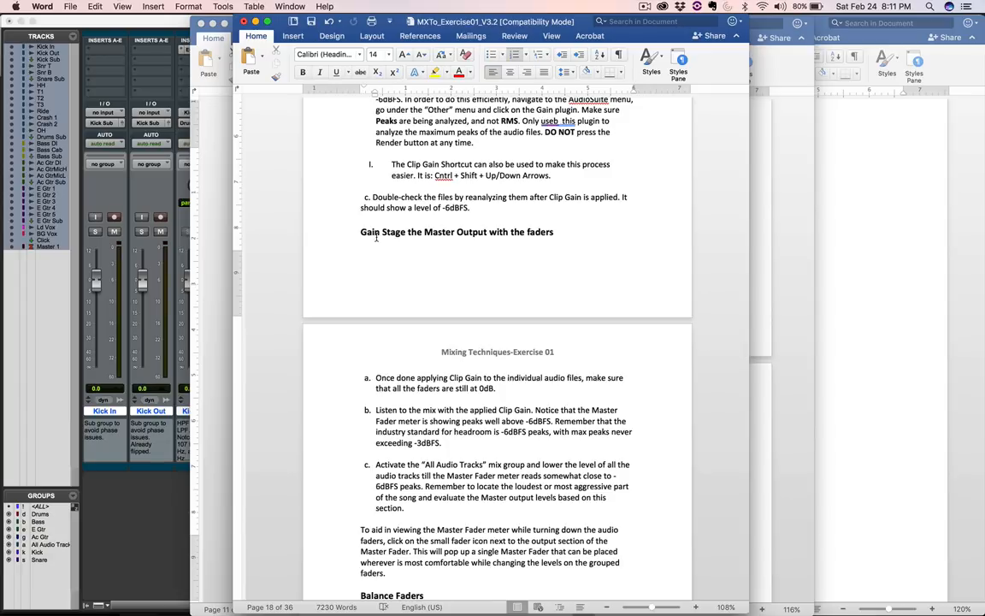
Switch to Pro Tools and review the clip gains in the Edit window and the fader levels in the Mix window
left_click(125, 20)
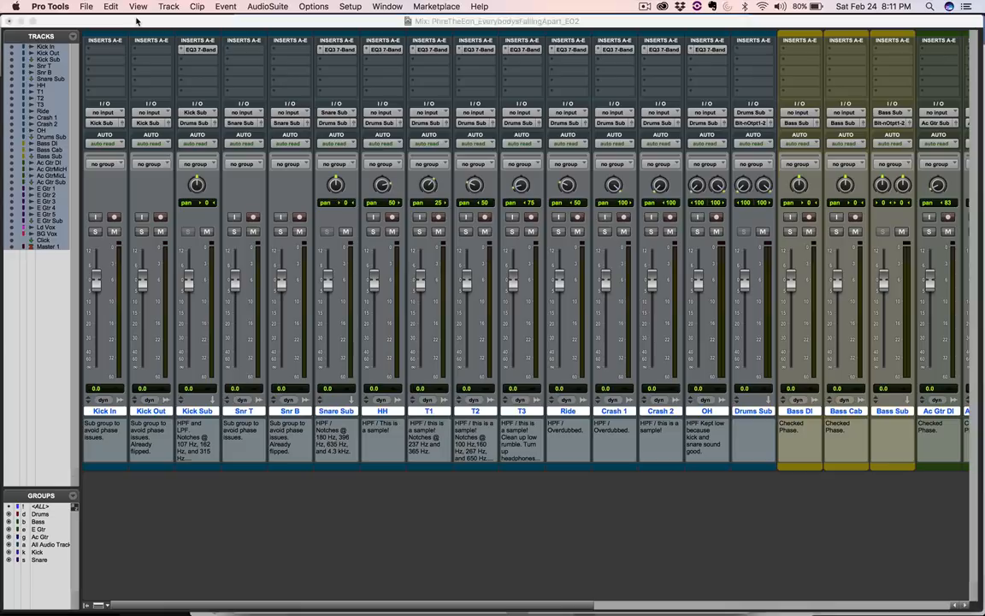
key("super+equal")
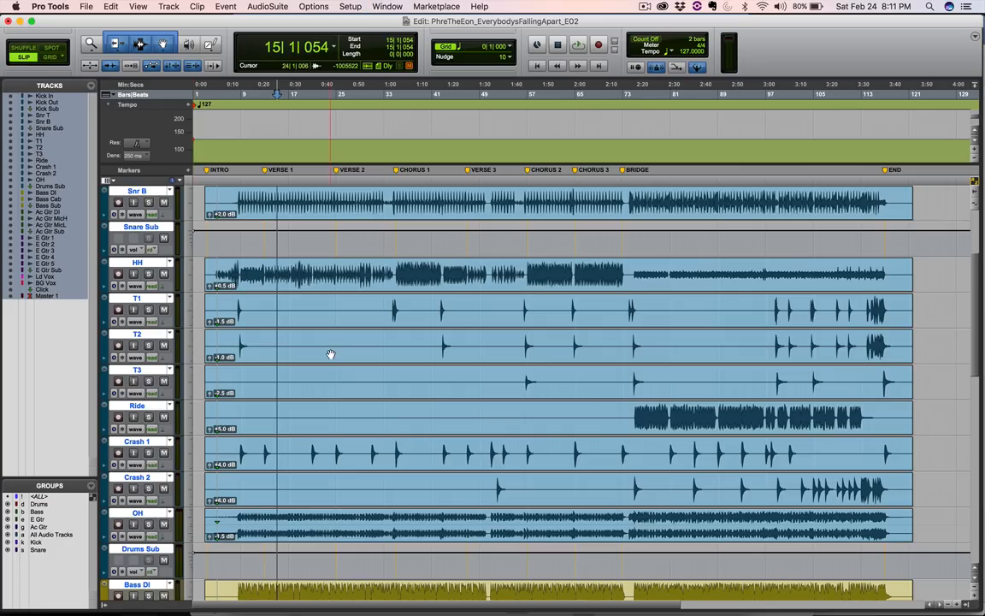
scroll(263, 278, "down", 5)
scroll(263, 278, "down", 10)
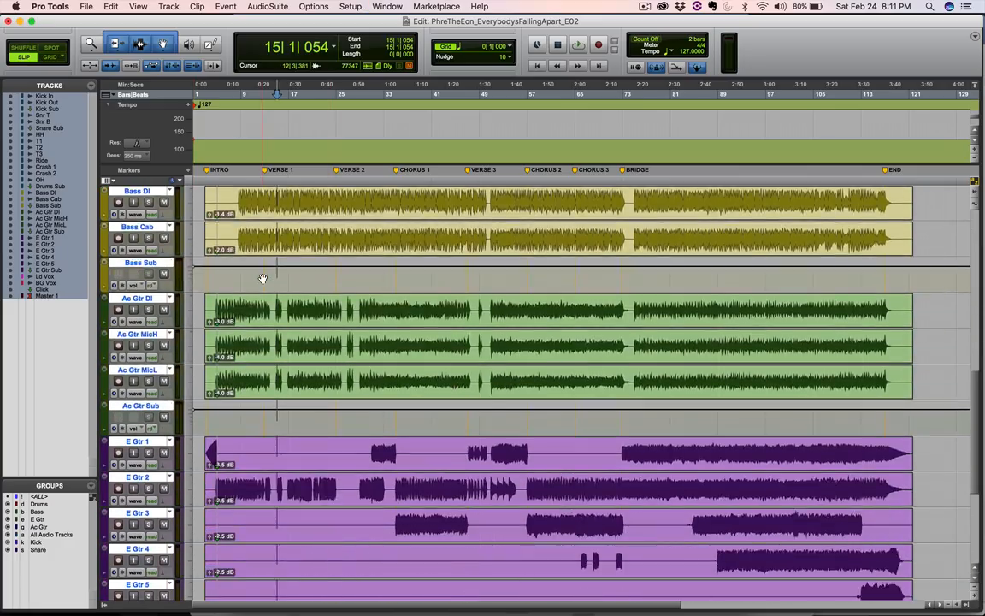
key("super+equal")
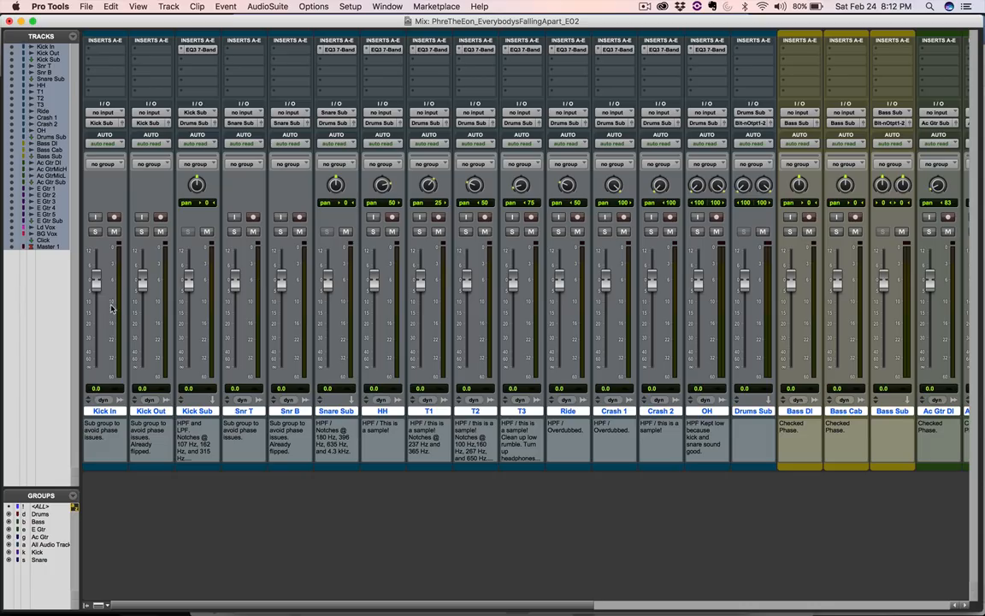
scroll(111, 308, "right", 15)
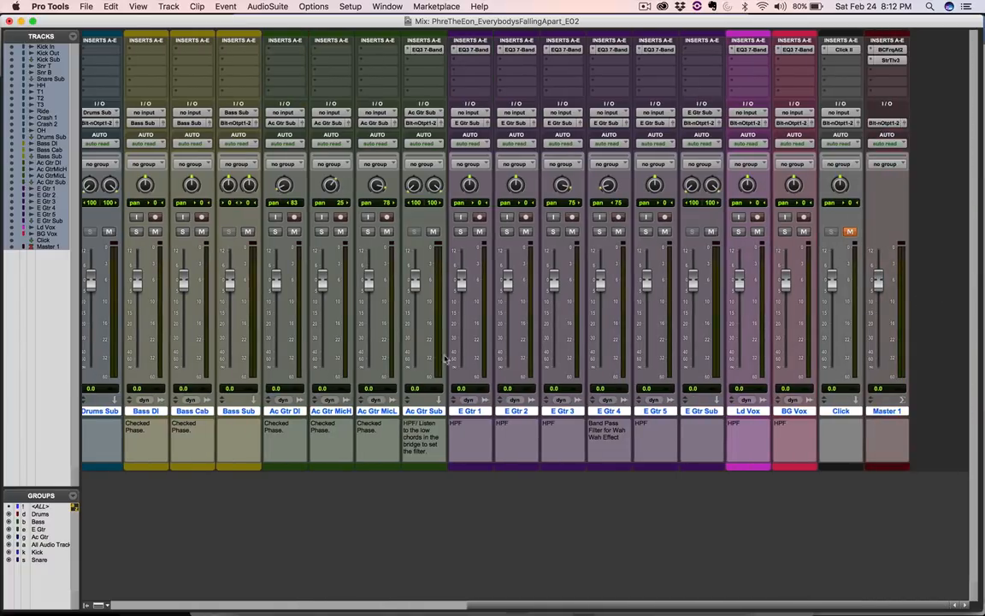
Play the bridge from about bar 89 to check the Master 1 meter, stop, and clear its clip indicator
key("super+equal")
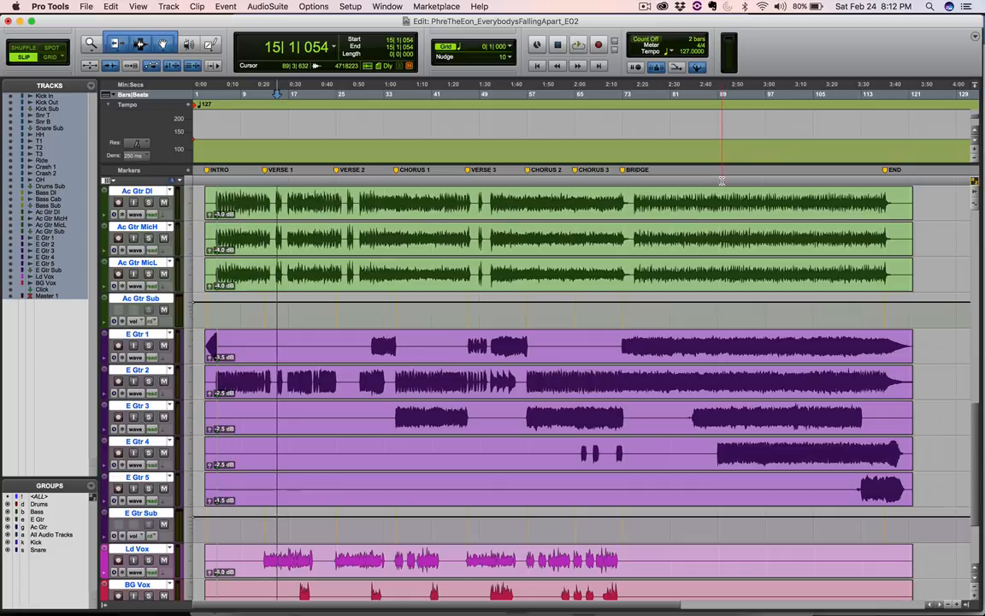
left_click(722, 180)
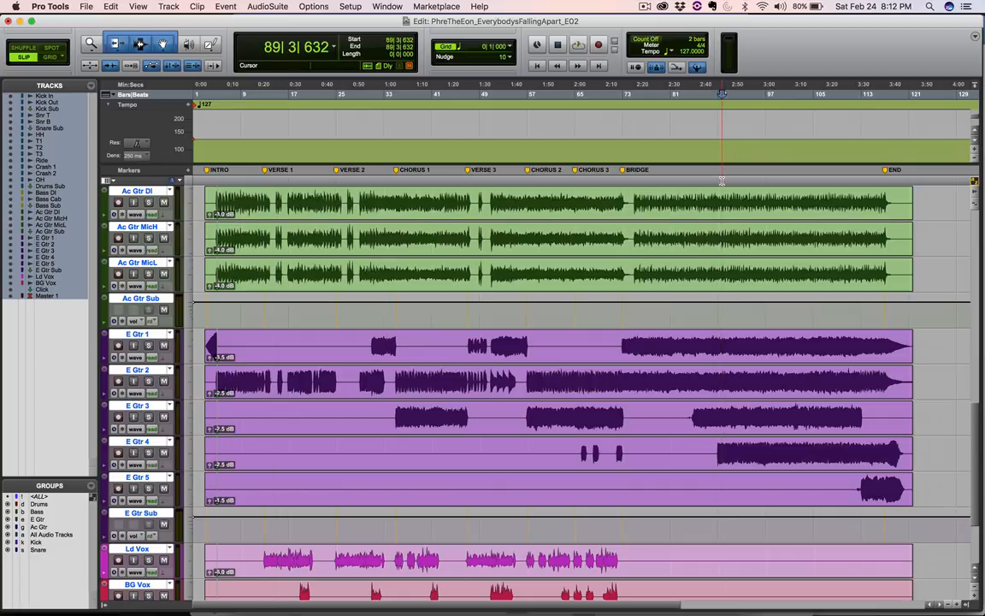
key("space")
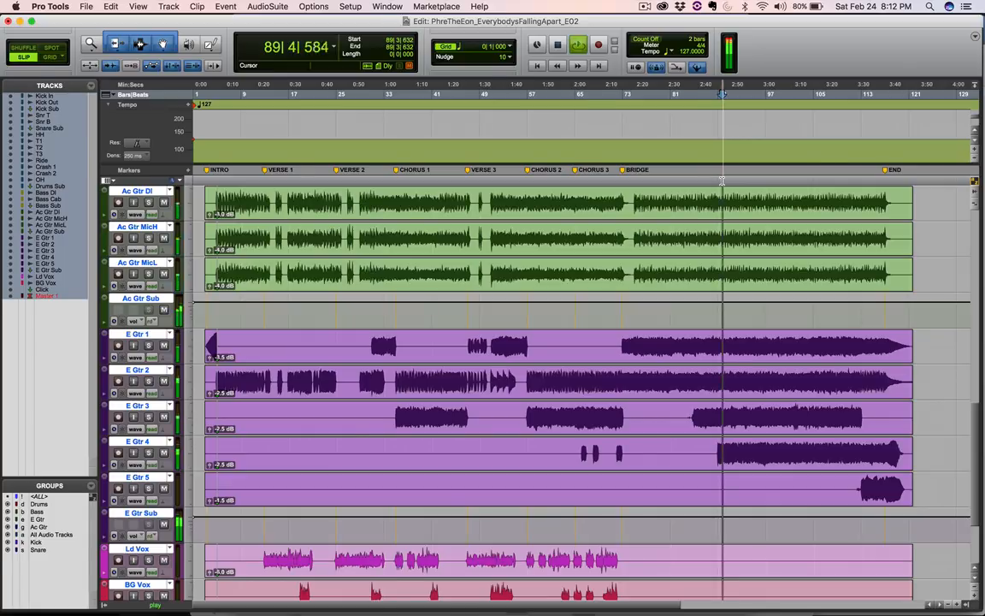
key("super+equal")
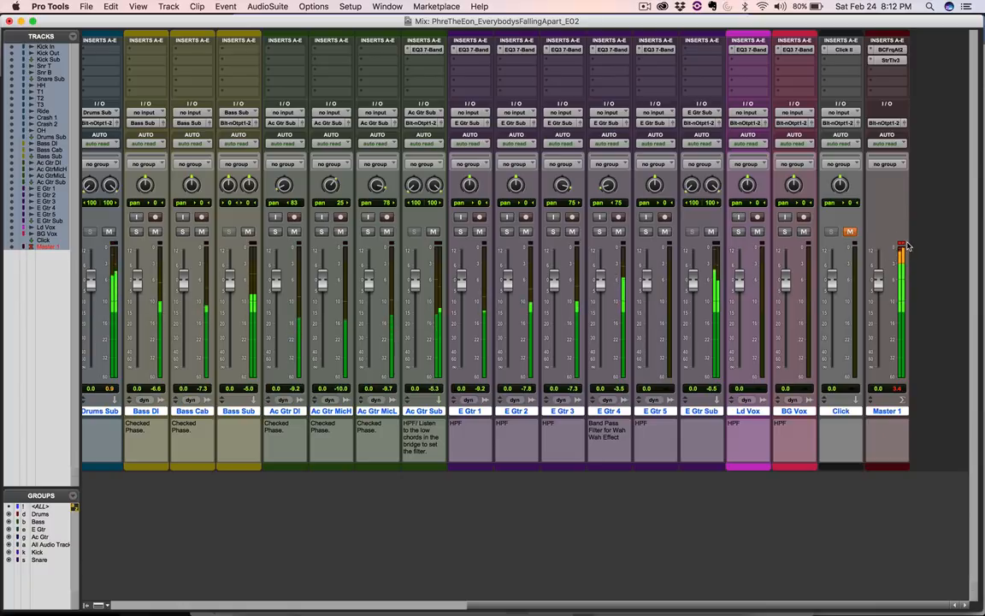
key("space")
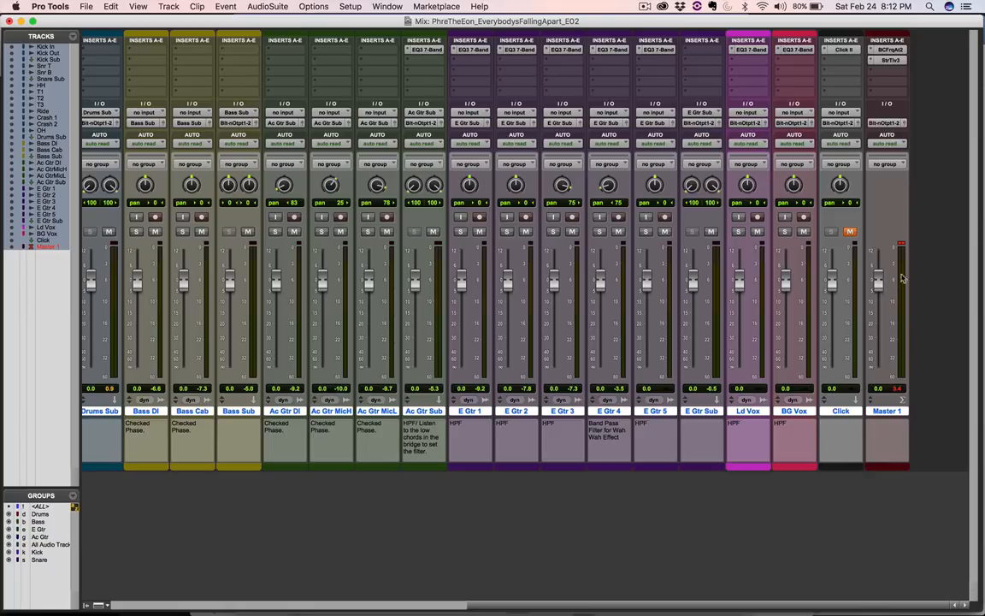
left_click(902, 246)
Activate the All Audio Tracks group and lower its faders to -11.8 dB during playback, clearing the Master 1 clip indicator
left_click(46, 545)
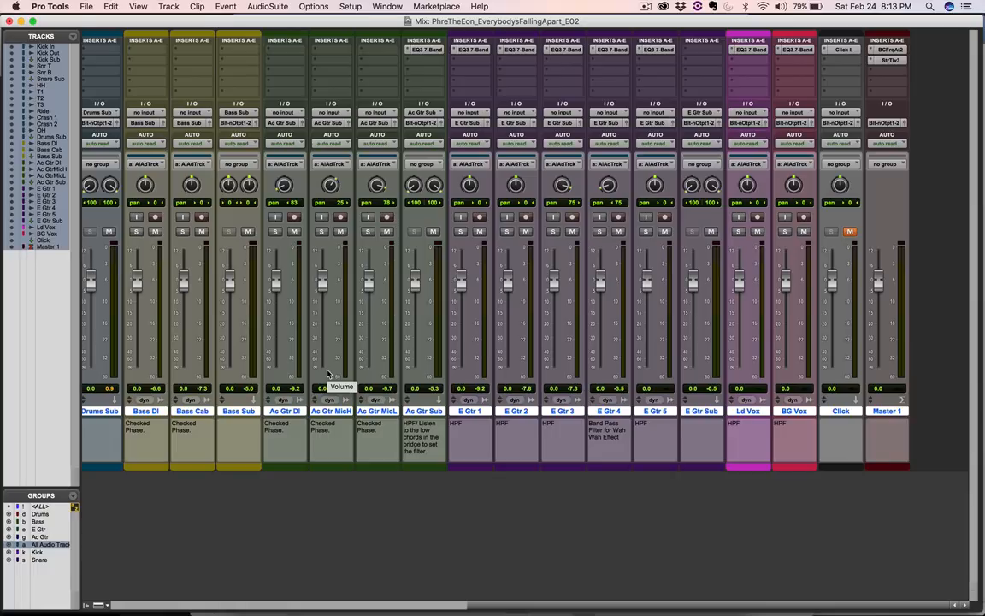
key("space")
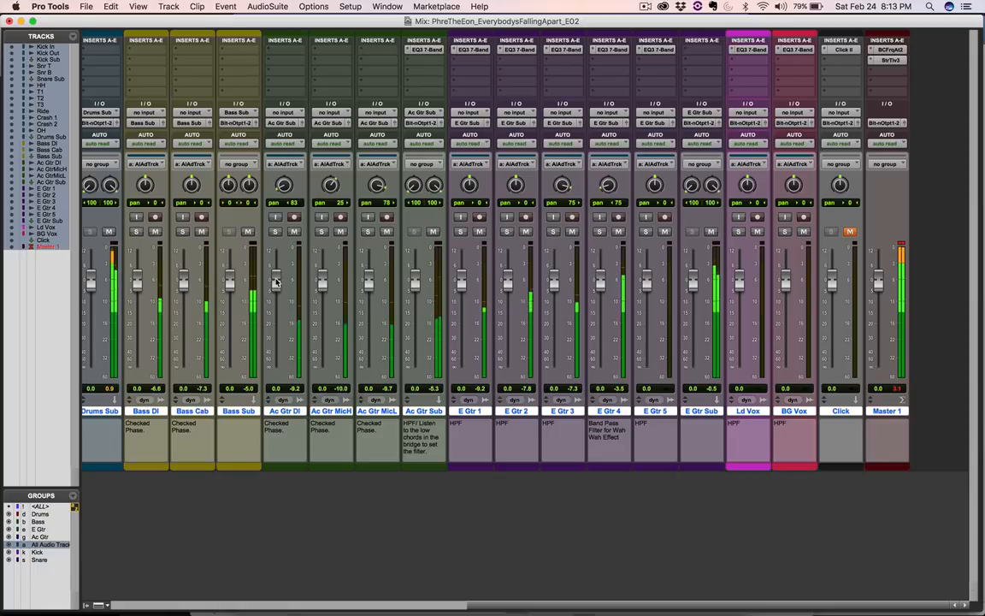
left_click_drag(275, 286, 274, 307)
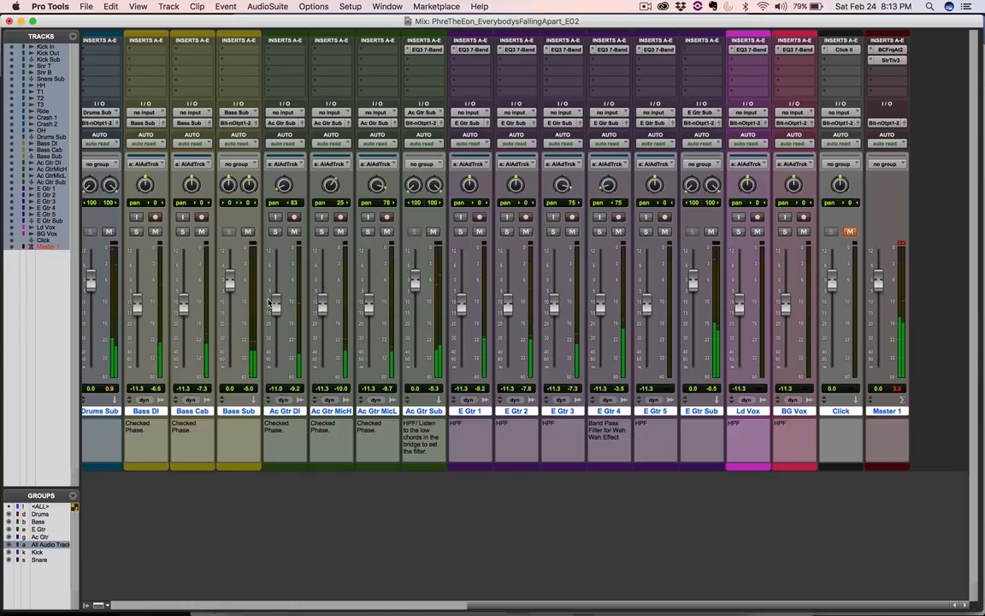
left_click(903, 246)
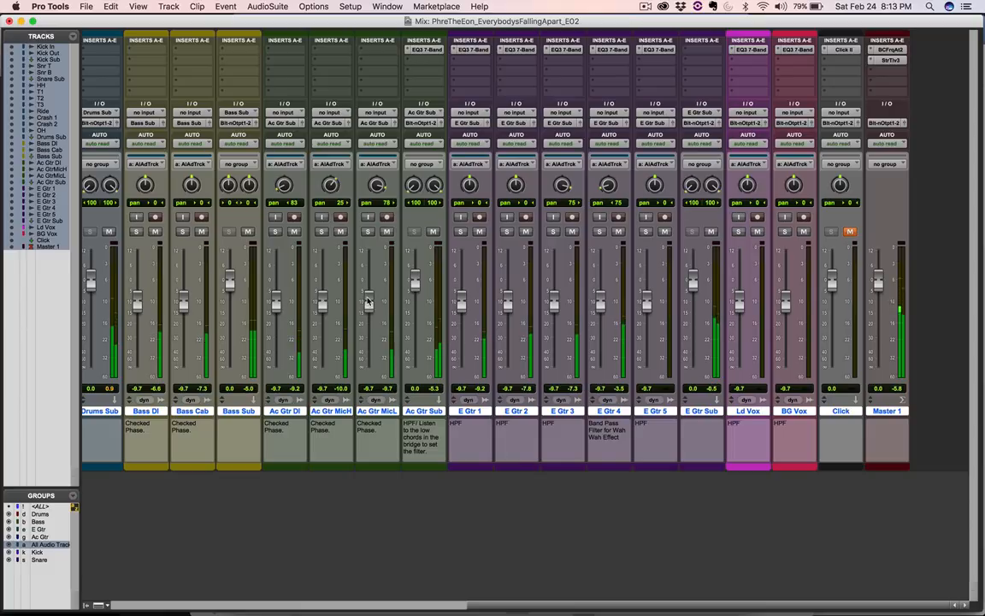
left_click_drag(368, 302, 368, 306)
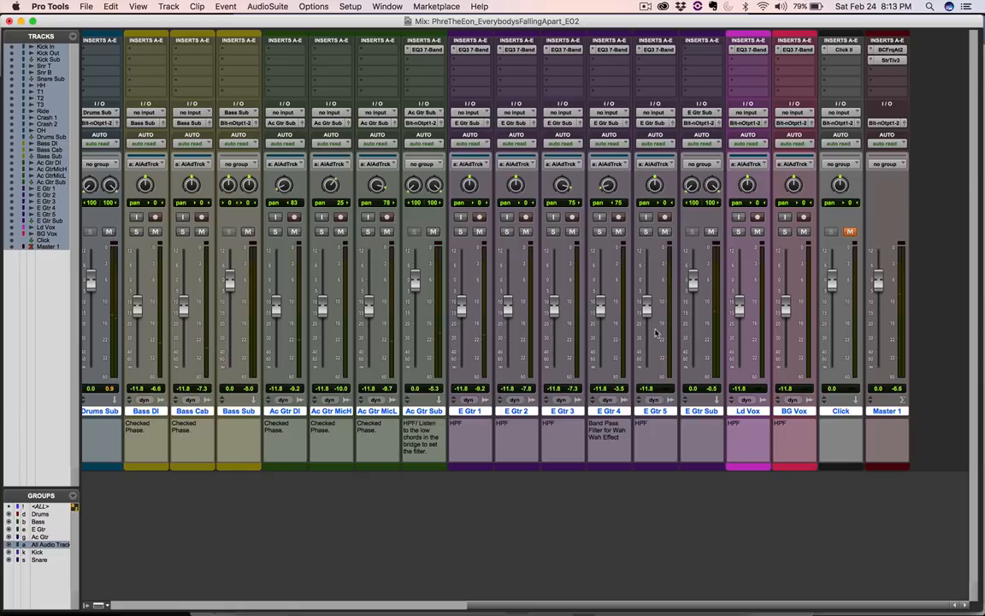
scroll(164, 299, "left", 2)
scroll(165, 298, "left", 5)
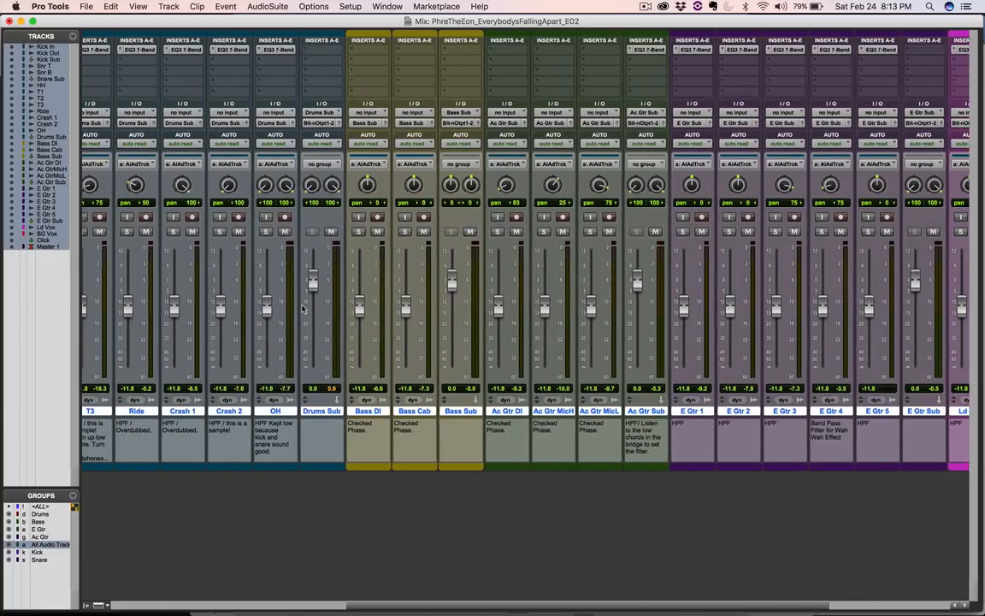
scroll(650, 392, "right", 5)
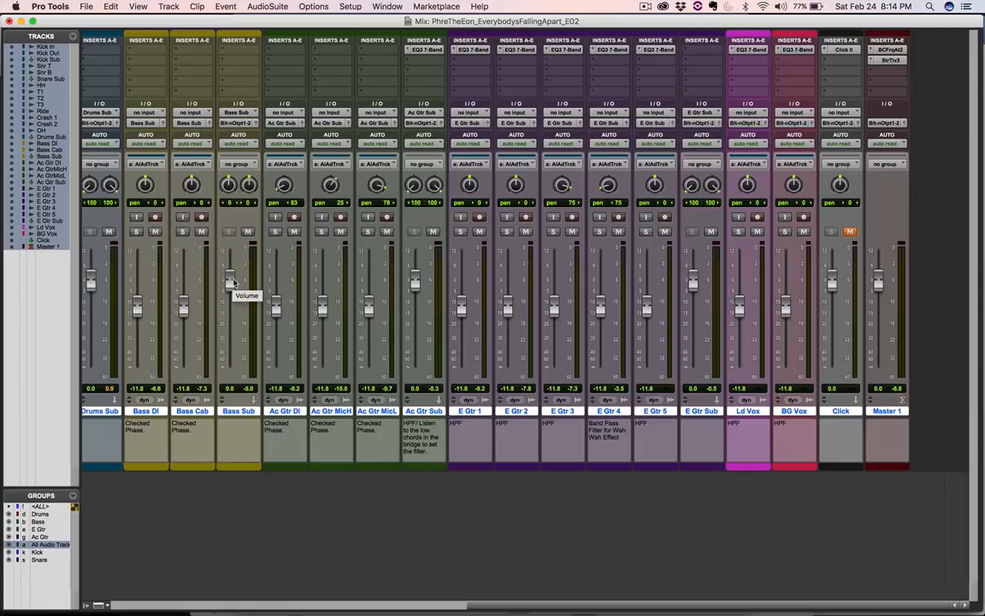
Switch to the Word exercise document and read the Balance Faders instructions
key("super+Tab")
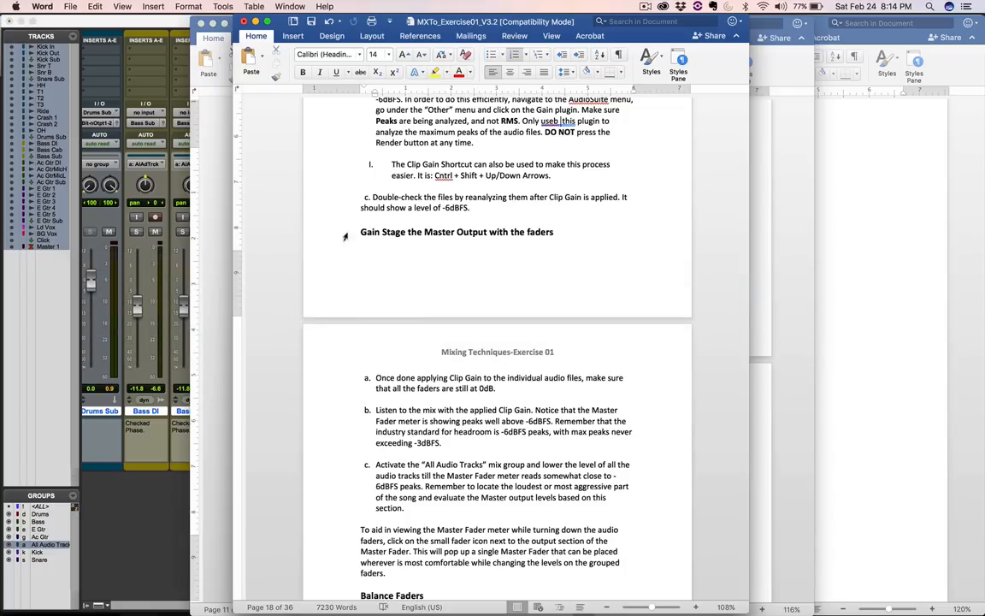
scroll(341, 251, "down", 10)
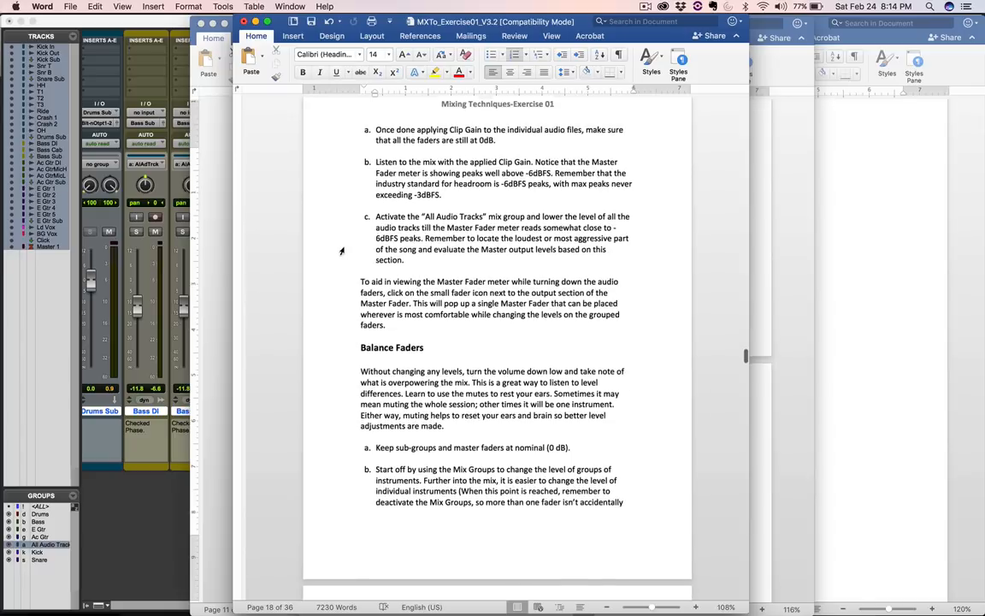
scroll(341, 251, "down", 1)
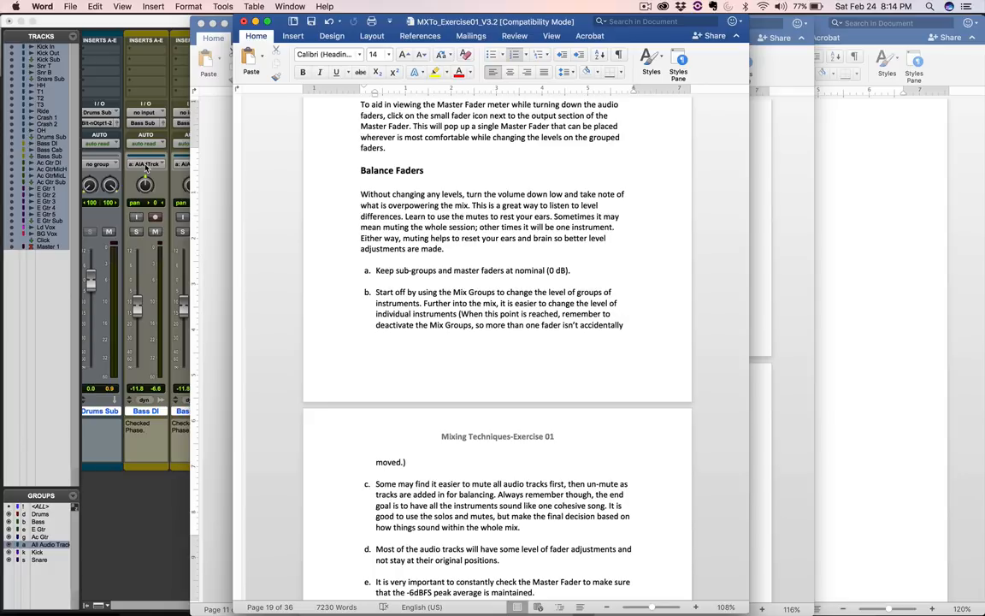
Return to Pro Tools, deactivate the All Audio Tracks group, and activate the Drums, Bass, E Gtr, Ac Gtr, Kick and Snare groups
left_click(100, 29)
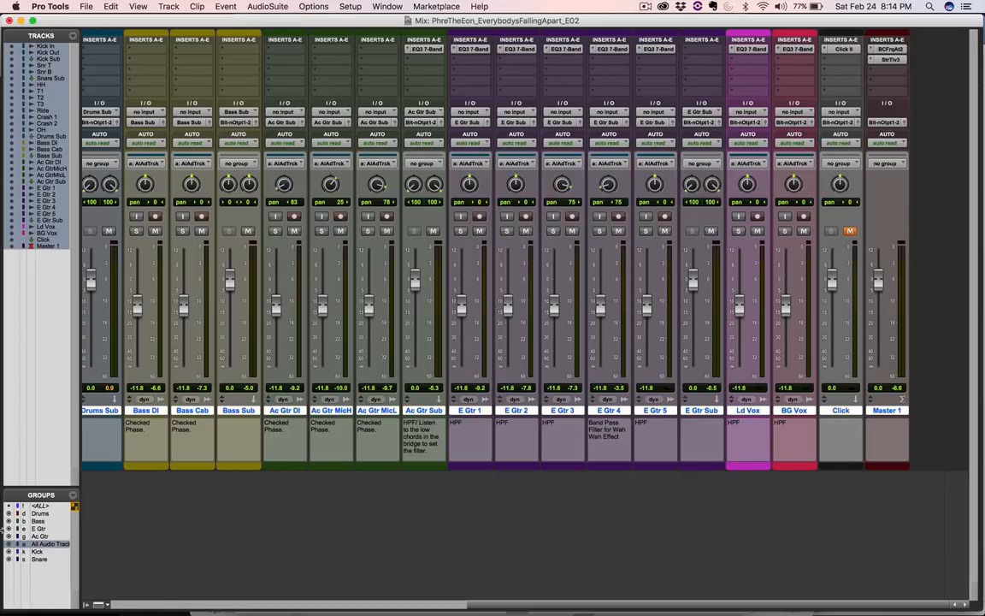
left_click(56, 544)
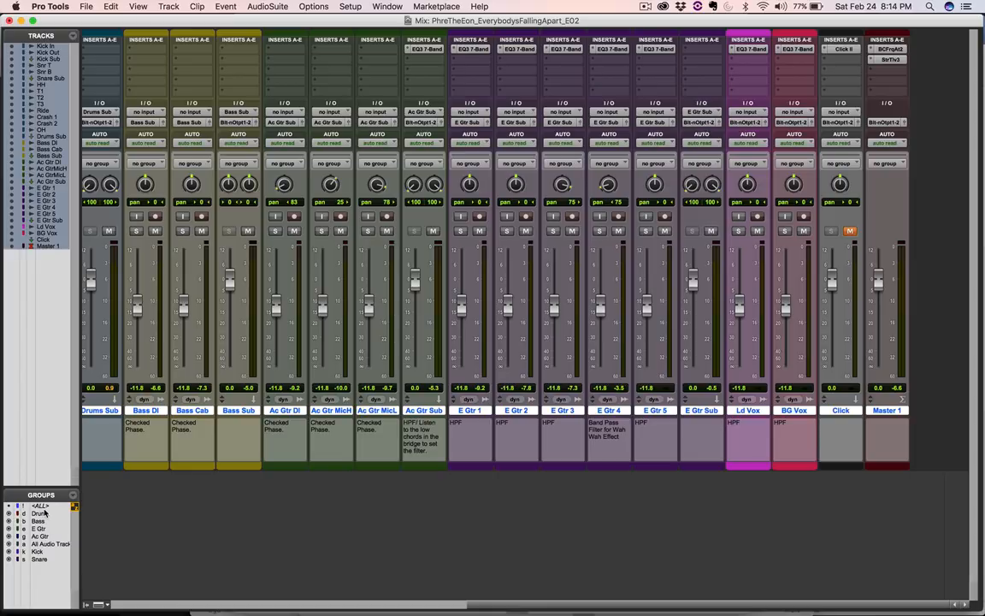
left_click(41, 513)
left_click(43, 522)
left_click(41, 529)
left_click(38, 537)
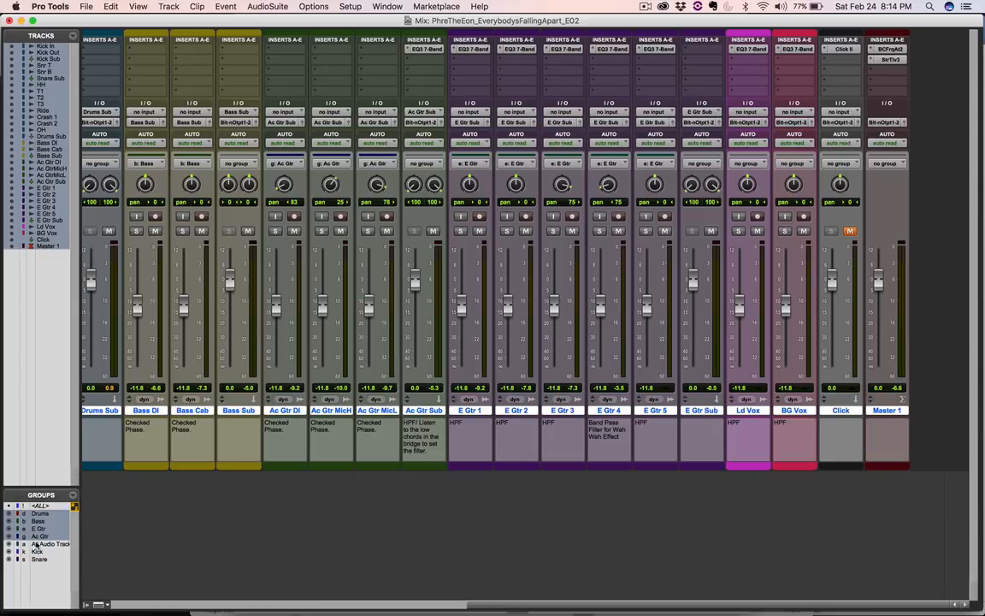
left_click(40, 553)
left_click(41, 559)
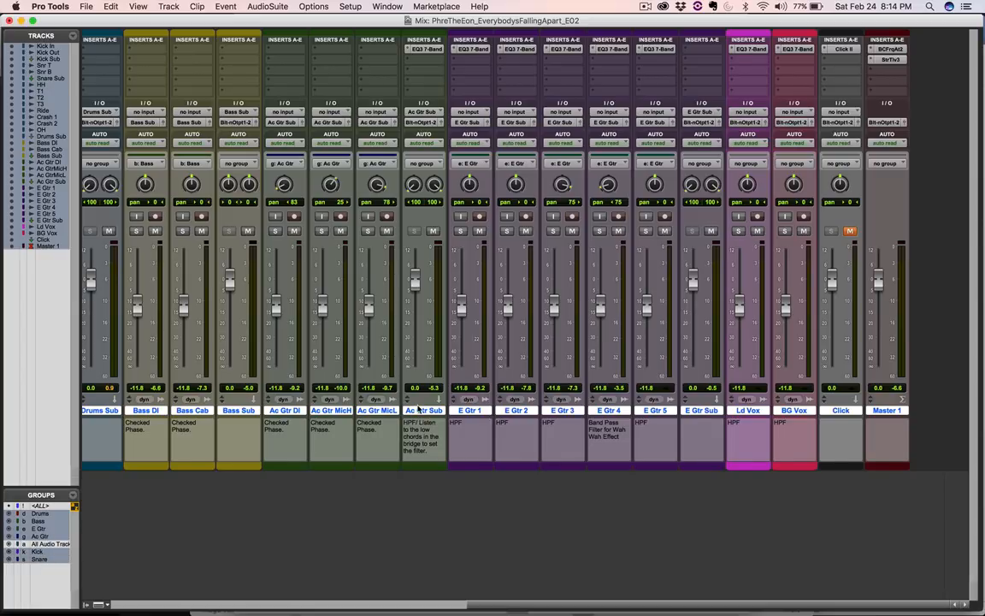
scroll(418, 408, "left", 5)
scroll(418, 408, "left", 5)
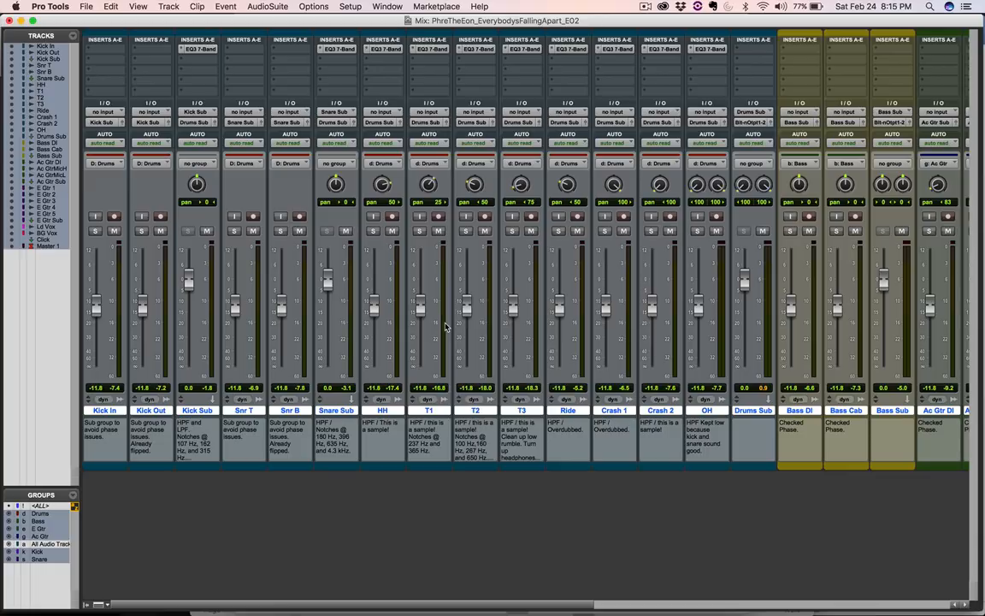
scroll(445, 326, "right", 10)
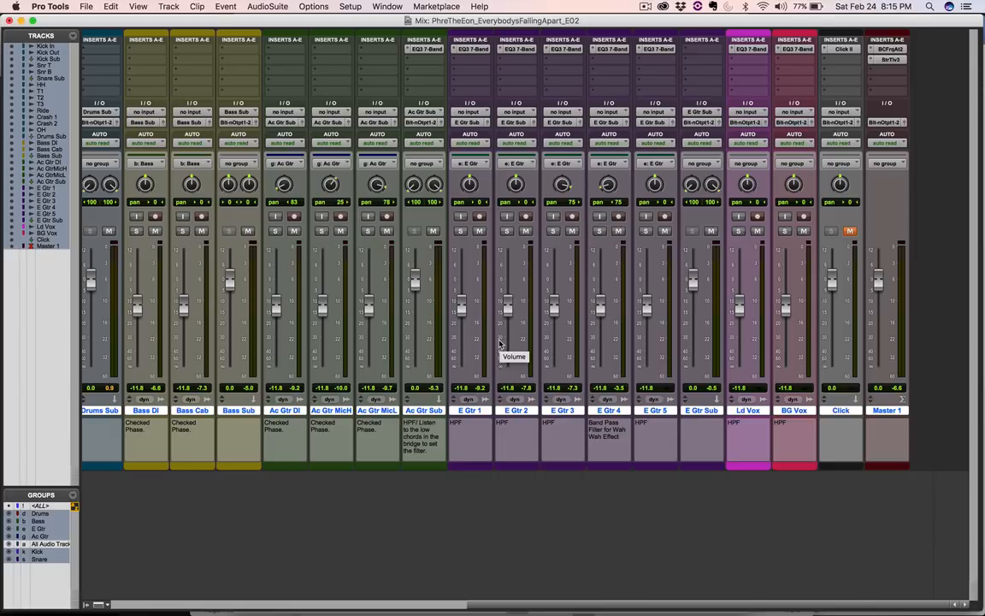
Play the song from the intro at about bar 4 and show the Mix window
key("super+equal")
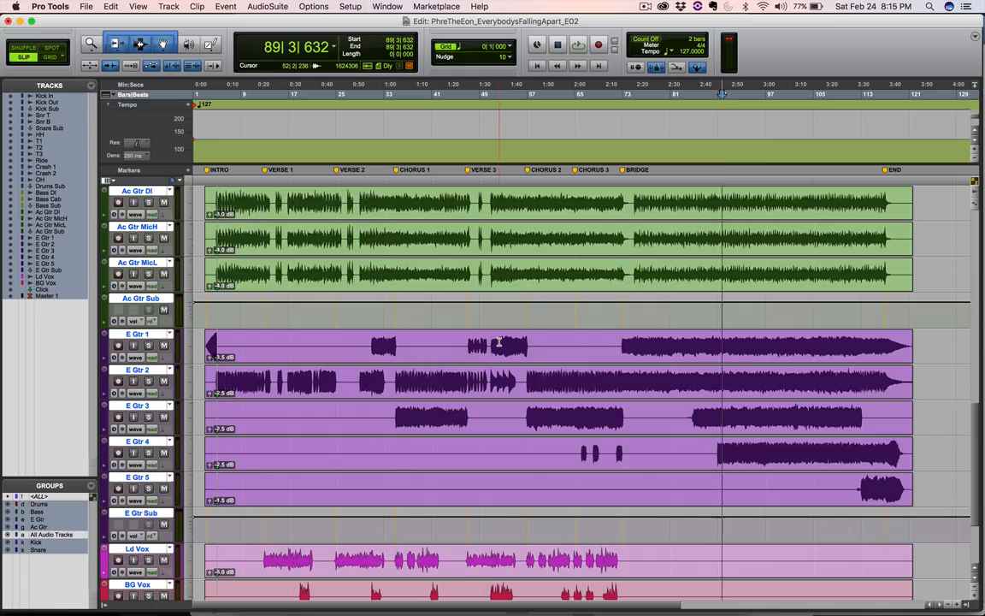
key("Return")
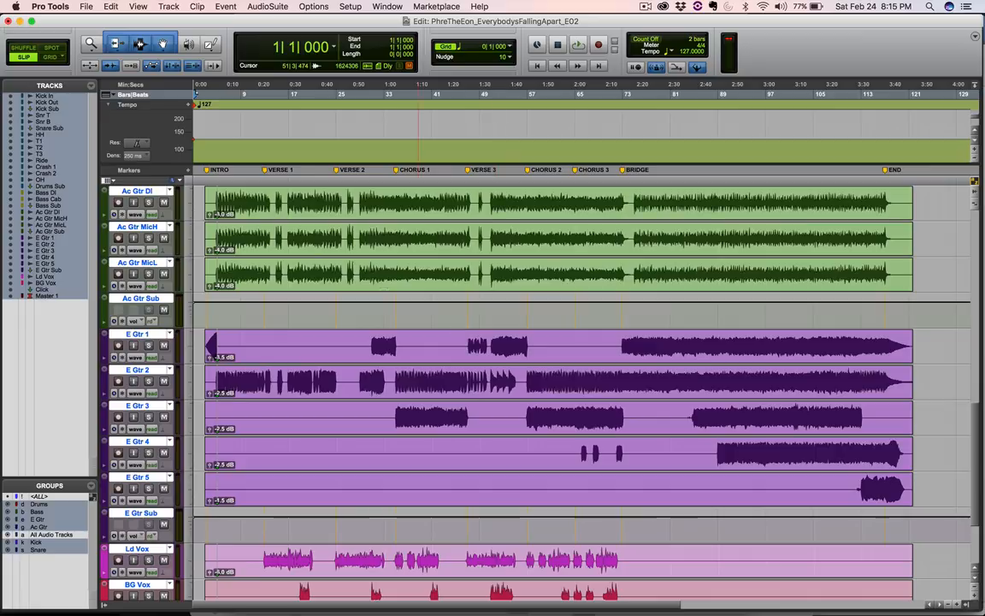
left_click(214, 180)
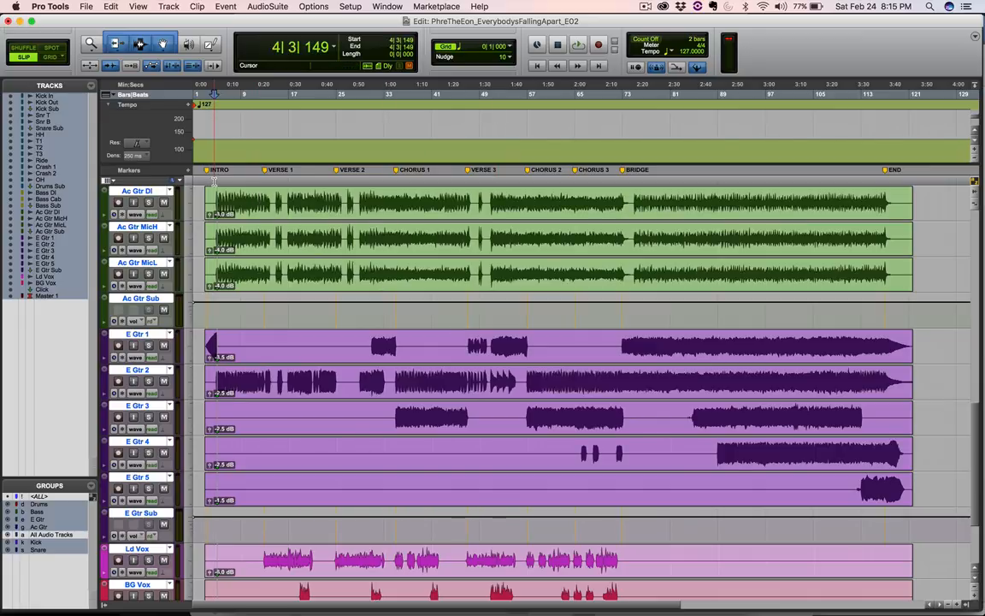
key("space")
key("super+equal")
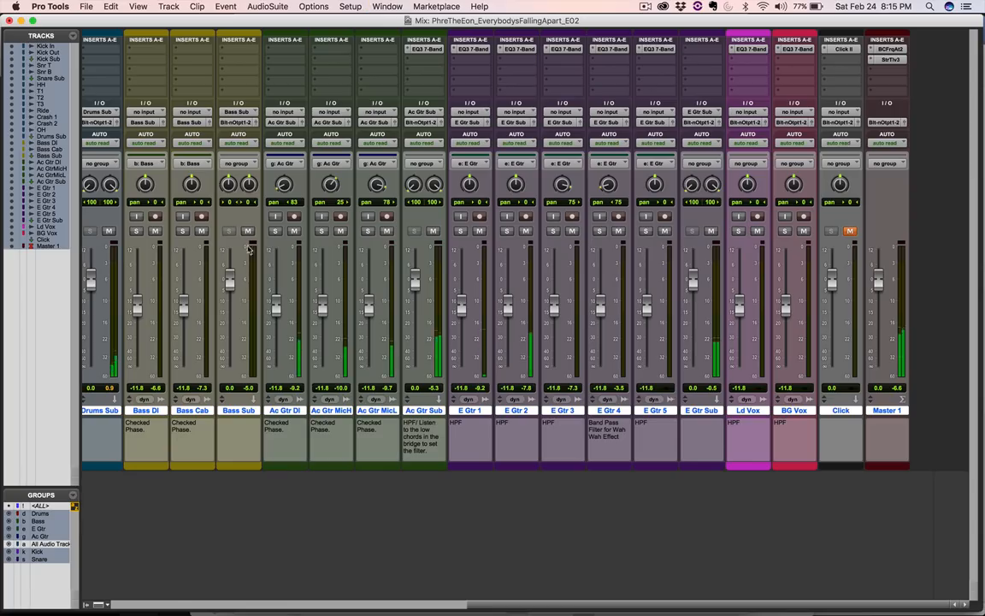
Lower the E Gtr group faders to -15.8 dB and the Drums group faders to -12.3 dB
scroll(338, 321, "left", 5)
scroll(338, 321, "left", 10)
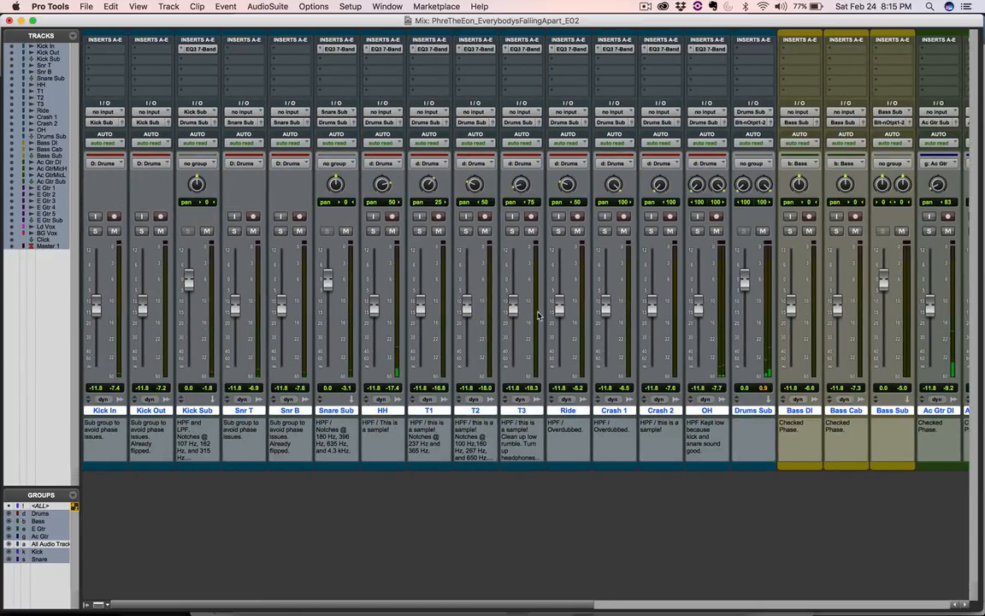
scroll(556, 317, "right", 13)
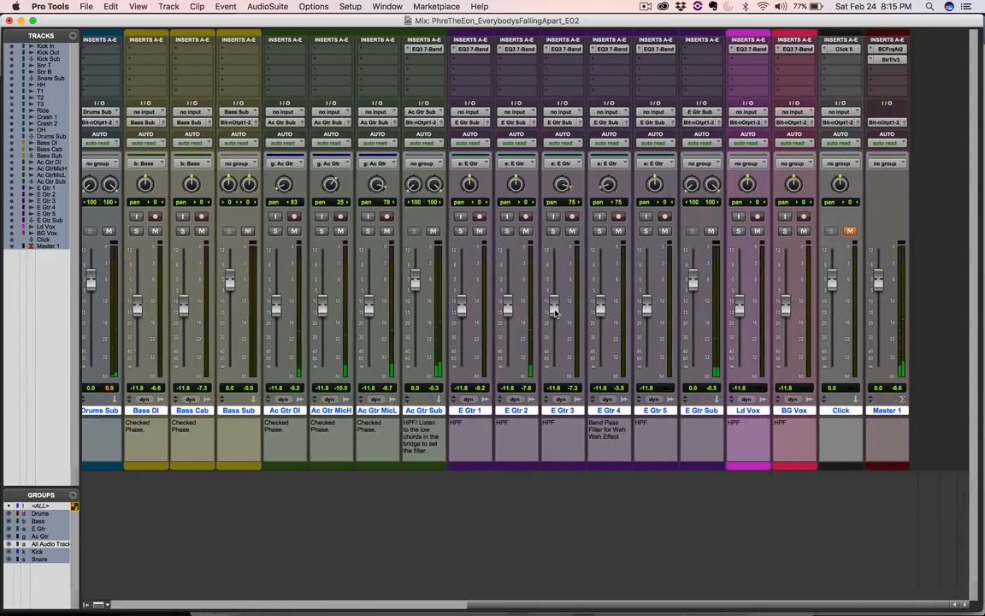
left_click_drag(556, 317, 553, 322)
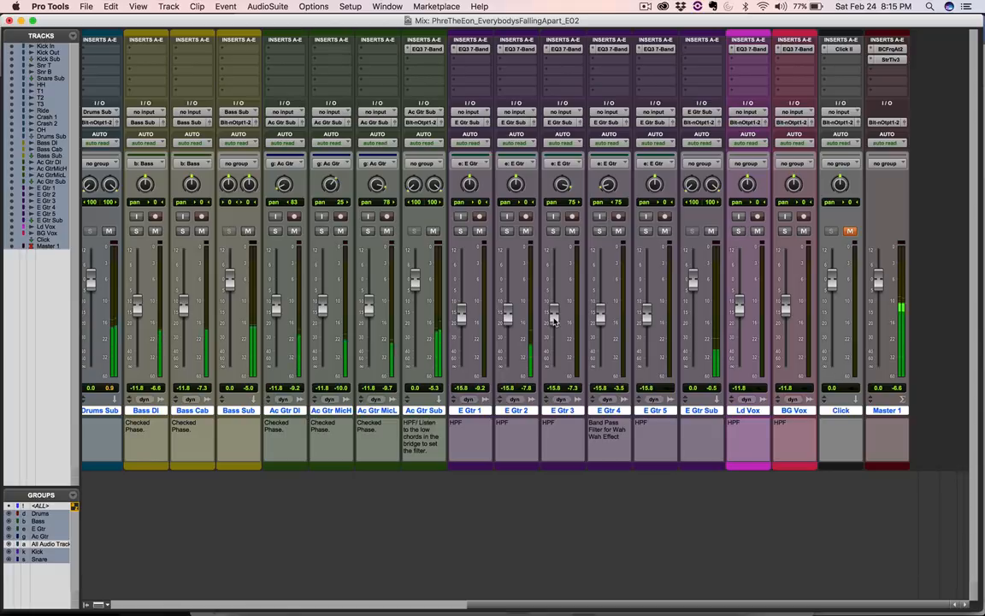
scroll(400, 349, "left", 14)
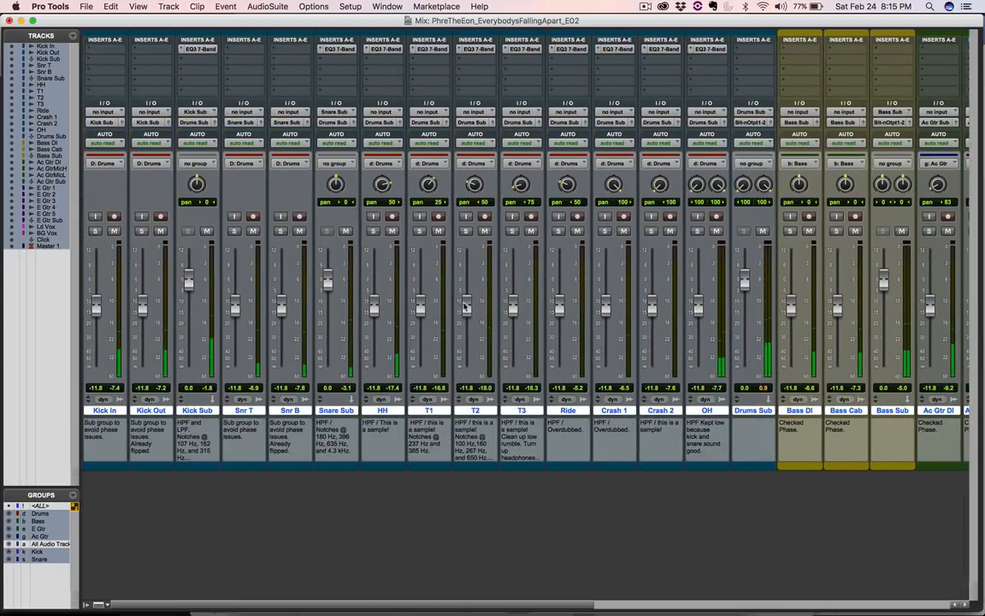
left_click_drag(466, 305, 467, 308)
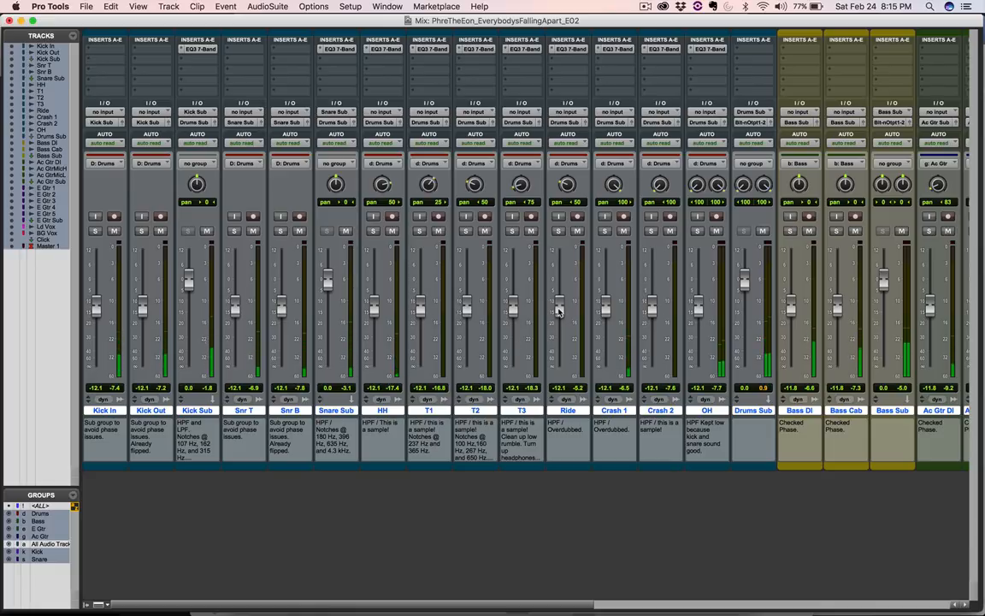
Raise the Ld Vox fader to -8.9 dB and lower the Bass group faders to -13.4 dB
scroll(558, 310, "right", 10)
scroll(867, 318, "right", 6)
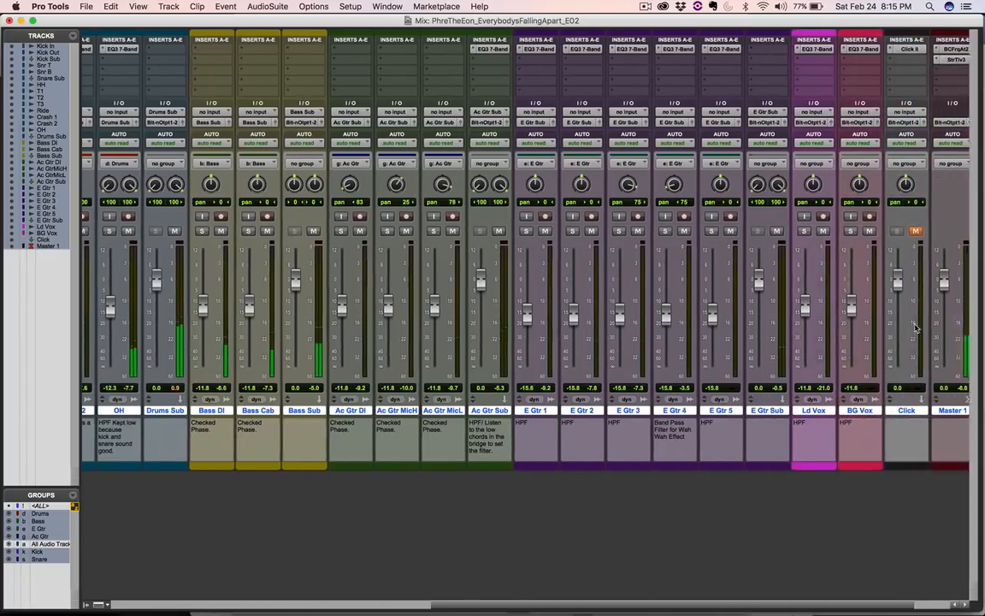
left_click_drag(742, 306, 744, 301)
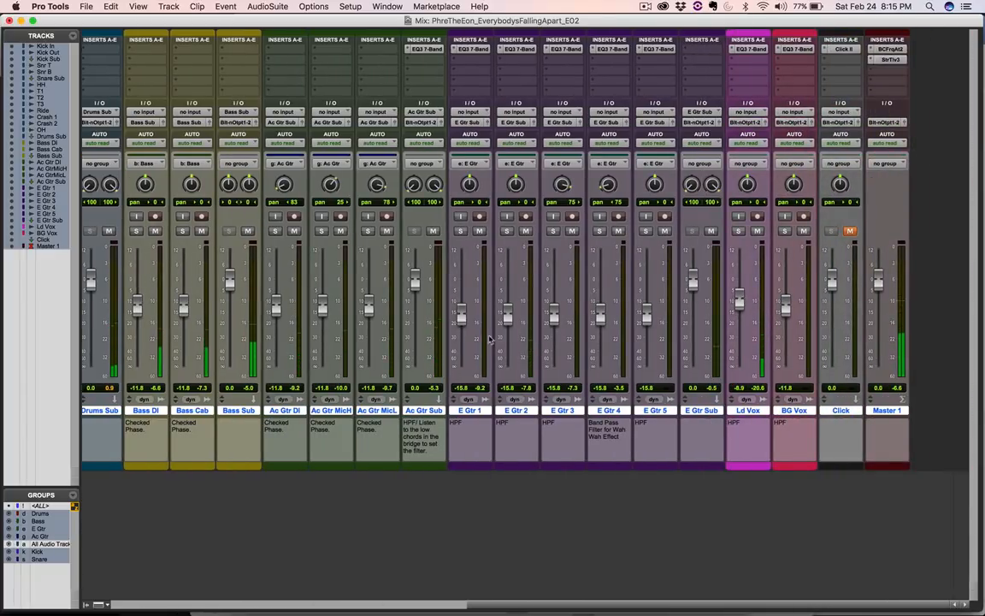
scroll(513, 330, "left", 10)
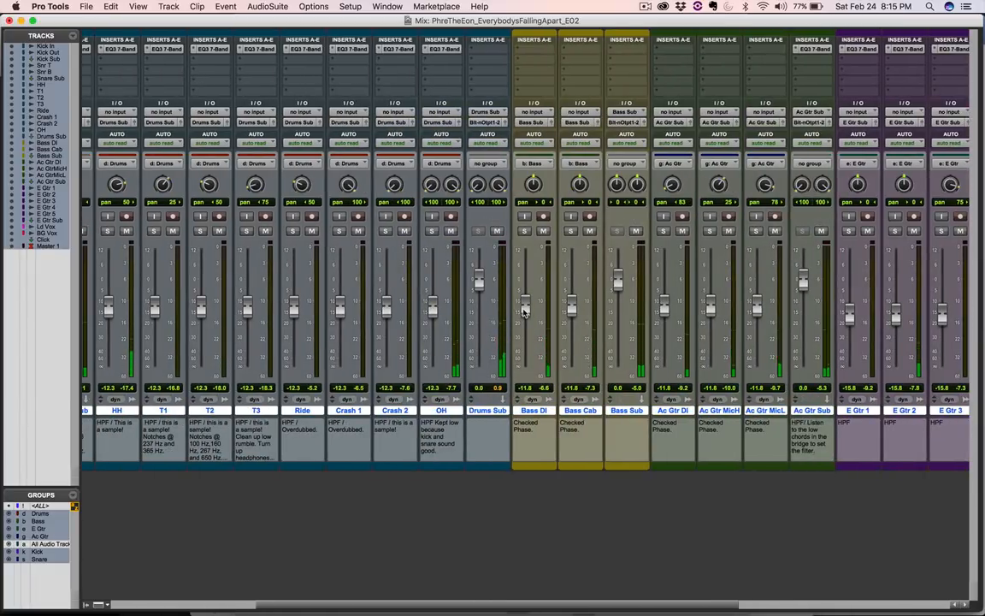
left_click_drag(527, 312, 524, 312)
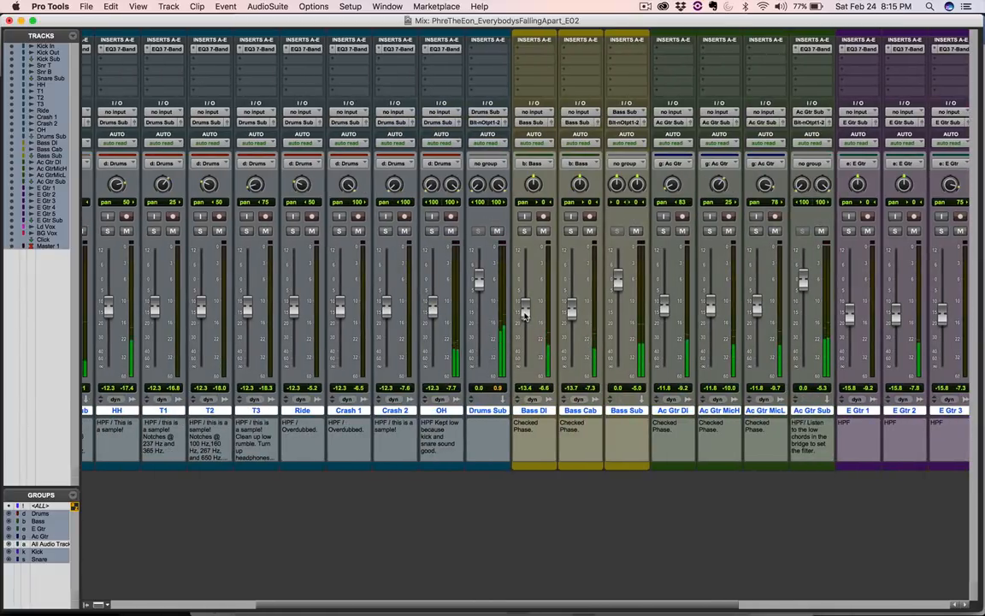
Raise the E Gtr group faders slightly to -15.3 dB while the song plays
scroll(670, 357, "right", 9)
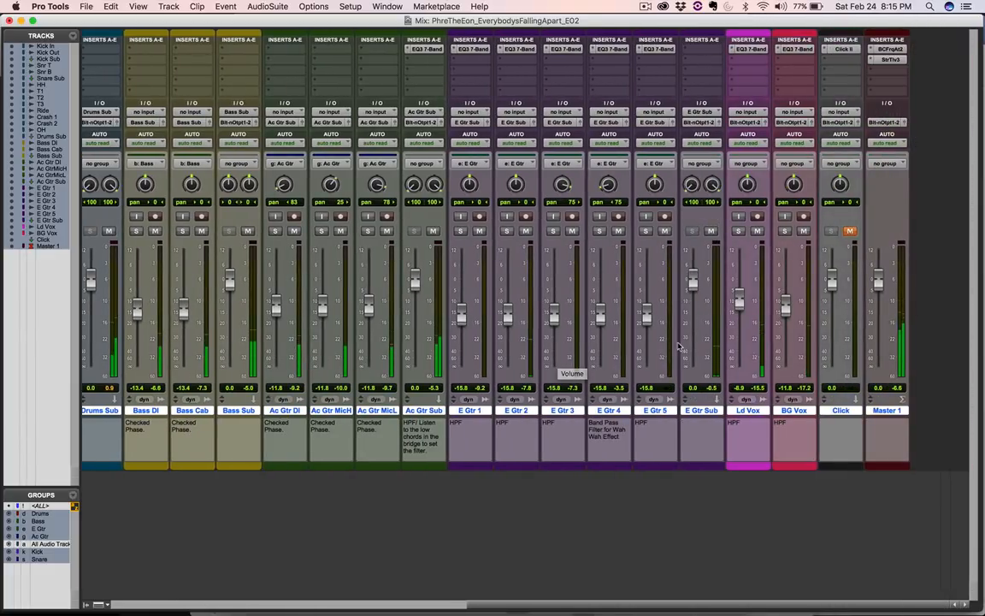
left_click_drag(558, 315, 558, 314)
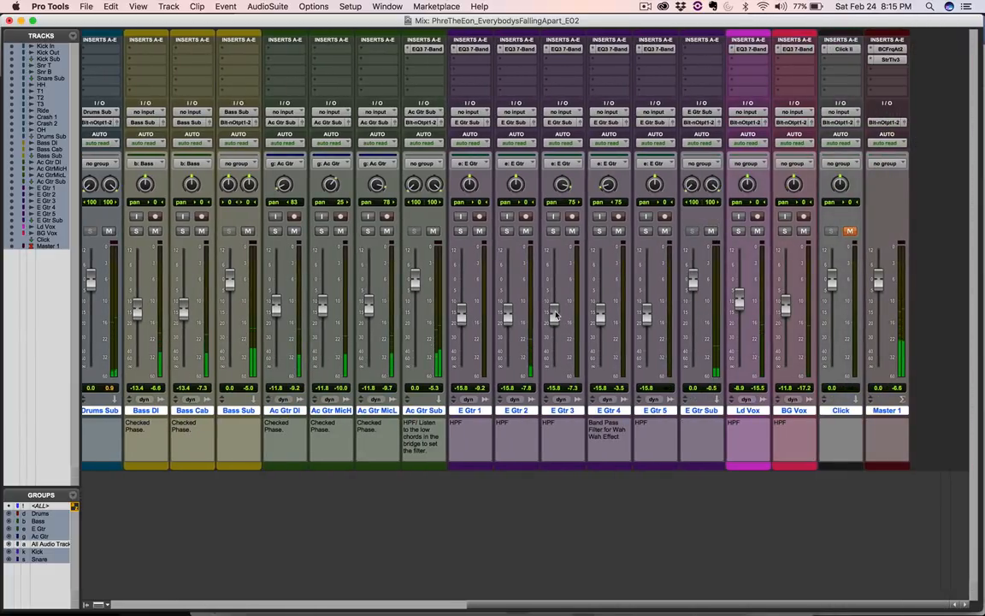
scroll(458, 371, "left", 10)
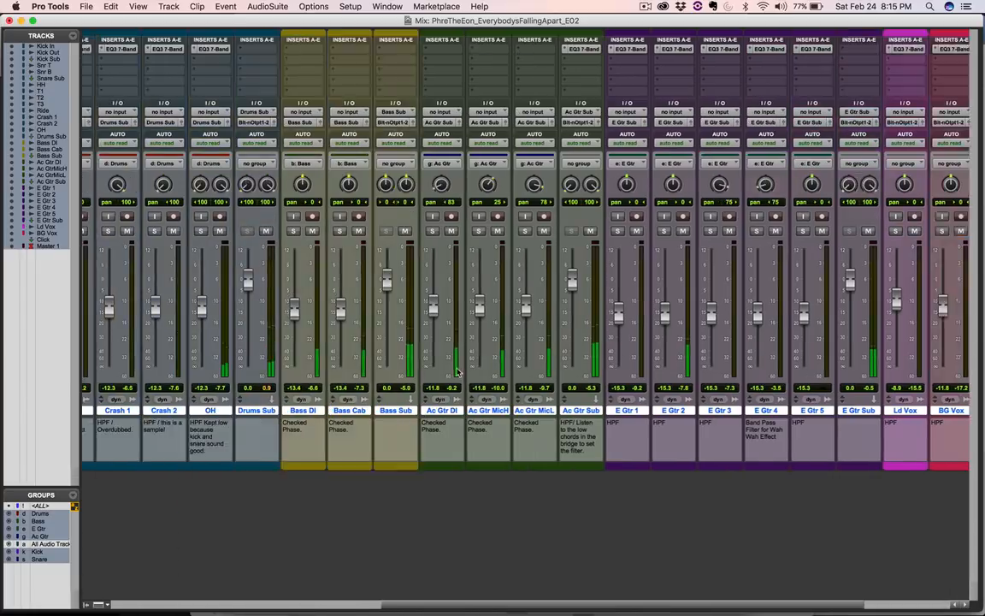
Raise the Ld Vox fader to -6.5 dB and the BG Vox fader to -9.7 dB
scroll(380, 341, "right", 10)
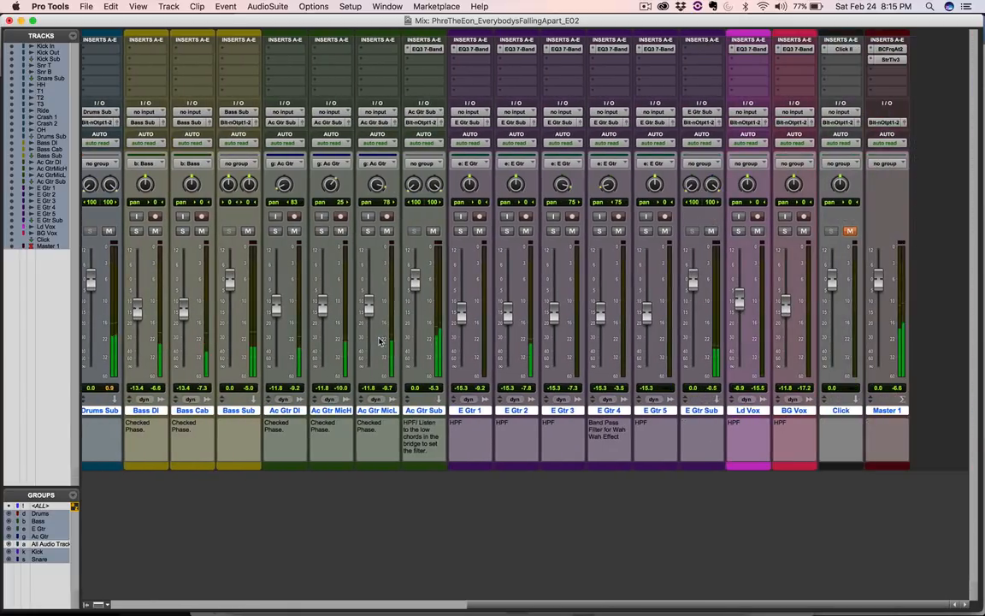
left_click_drag(739, 298, 739, 294)
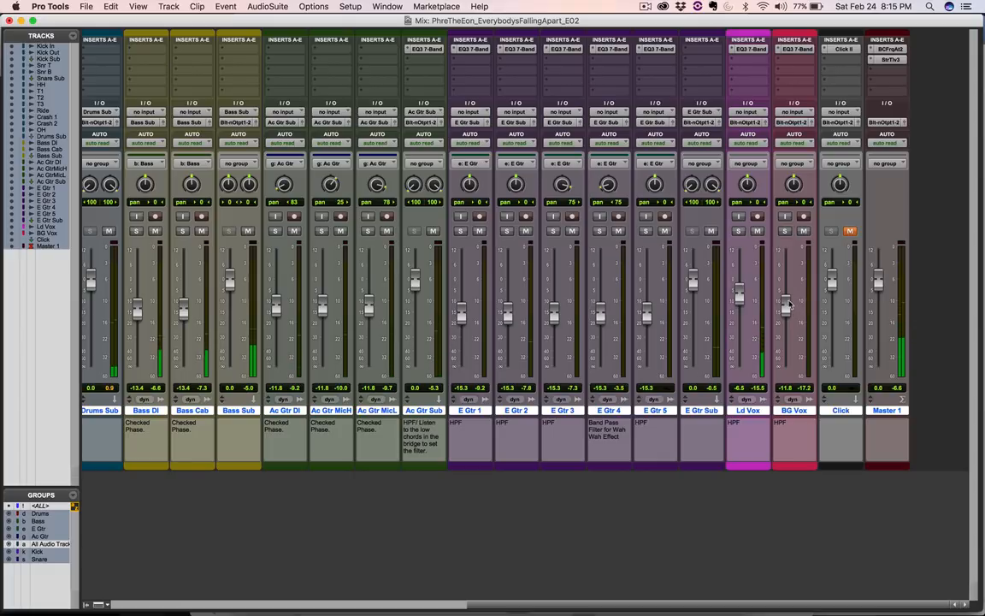
left_click_drag(786, 305, 786, 301)
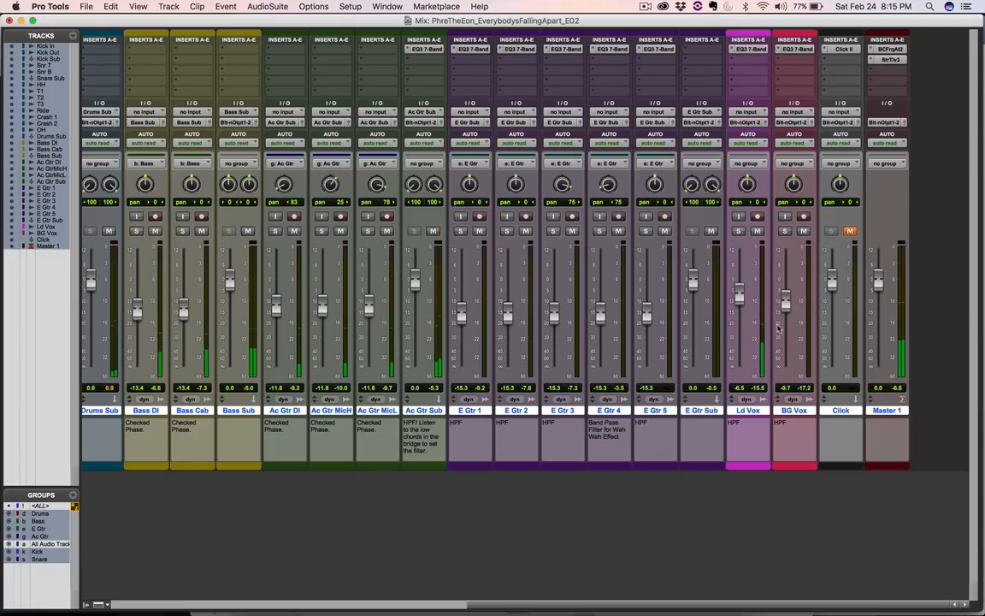
Deactivate the Drums, Bass, E Gtr, Ac Gtr, All Audio Tracks, Kick and Snare mix groups
scroll(639, 354, "left", 10)
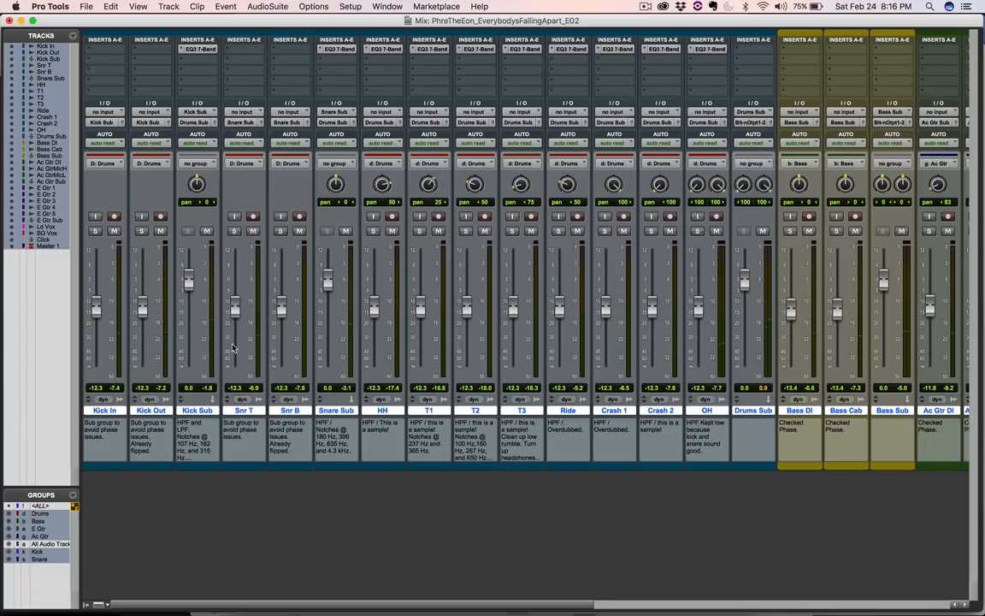
scroll(232, 346, "right", 10)
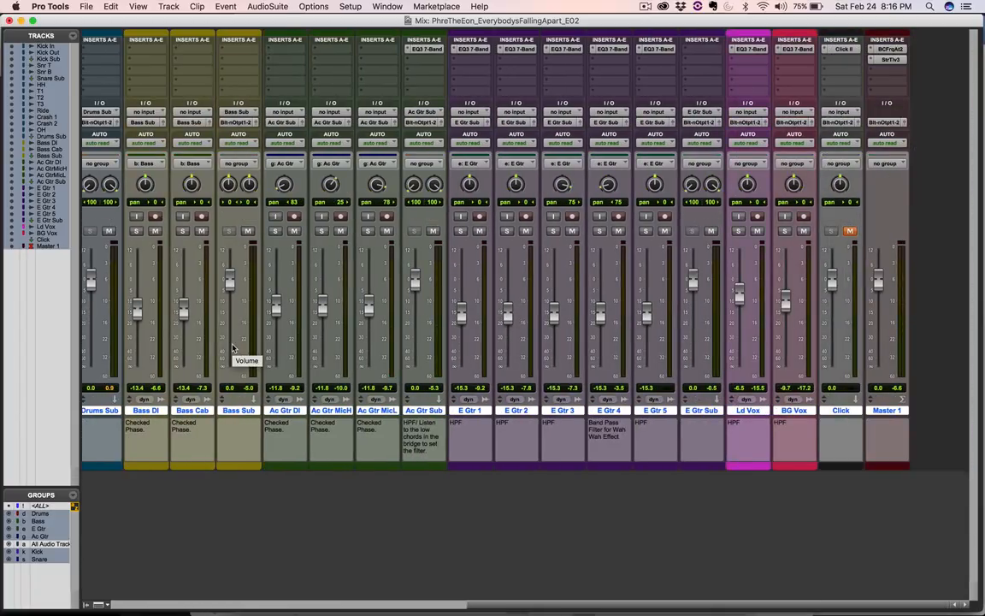
scroll(220, 348, "left", 6)
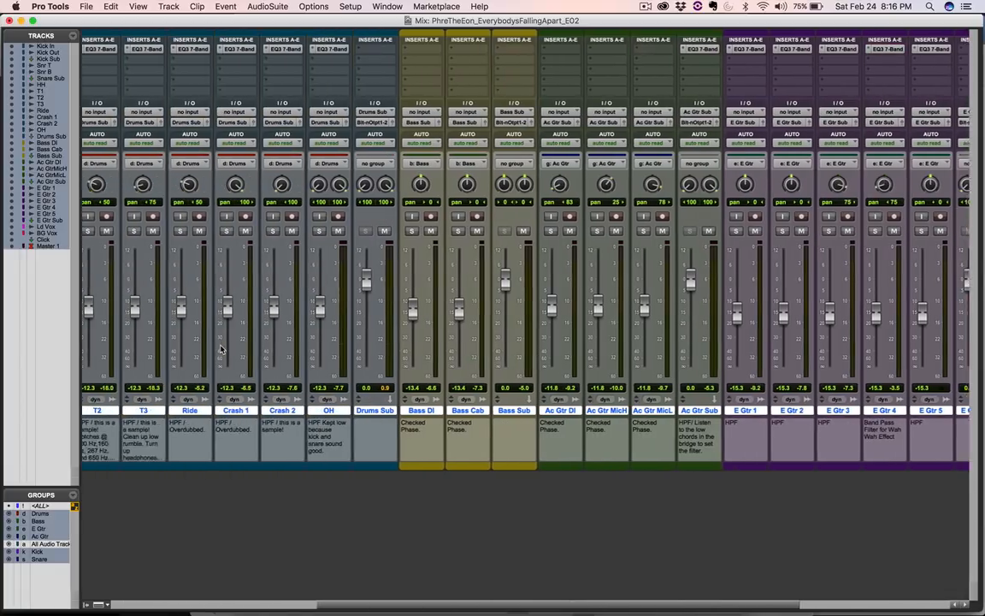
scroll(221, 348, "left", 8)
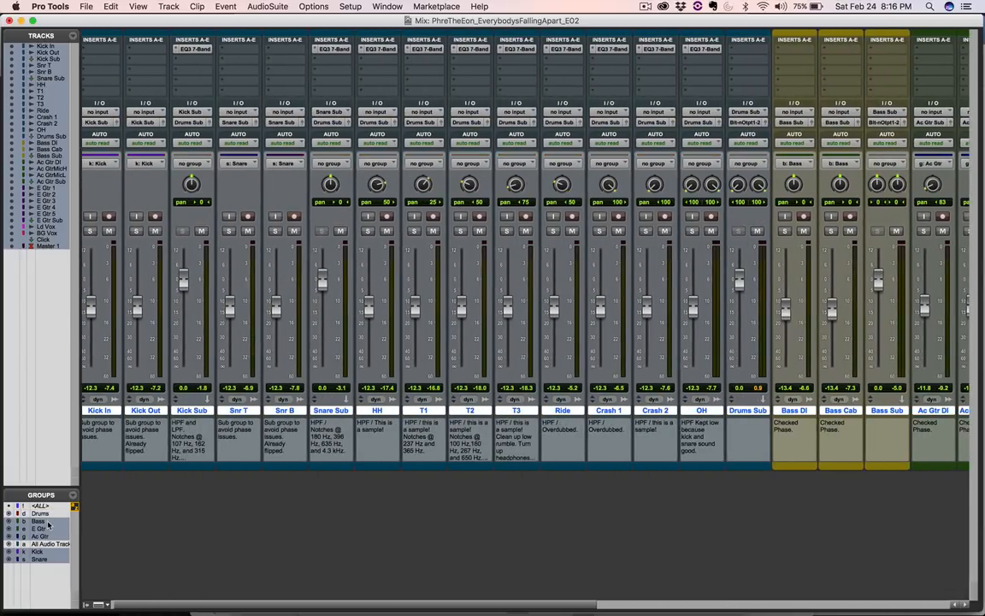
left_click(46, 522)
left_click(41, 529)
left_click(41, 538)
left_click(43, 552)
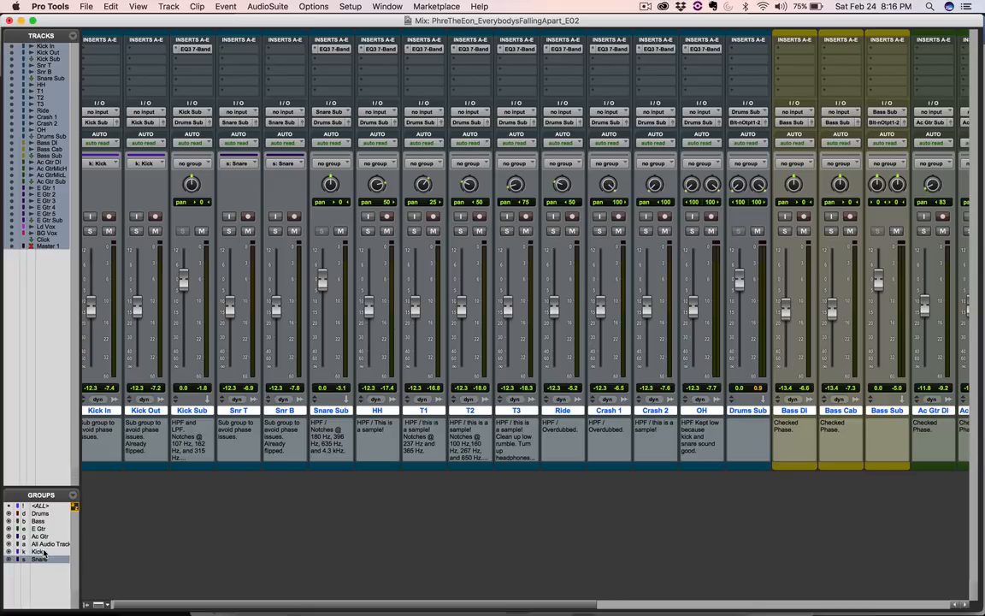
left_click(41, 558)
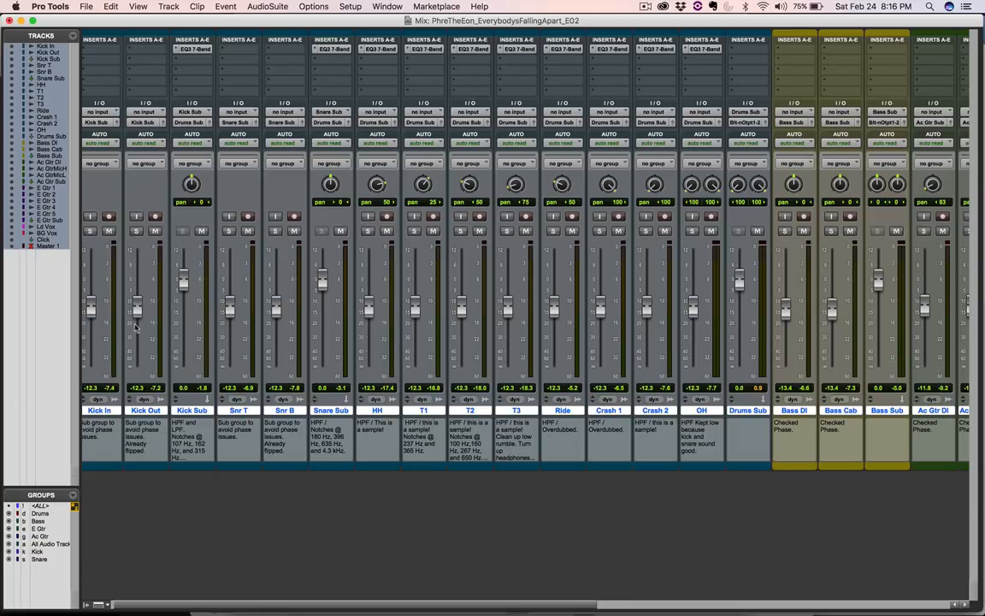
Switch to Word and review the fader balancing instructions and the Tips and Questions section of the exercise document
scroll(354, 316, "right", 10)
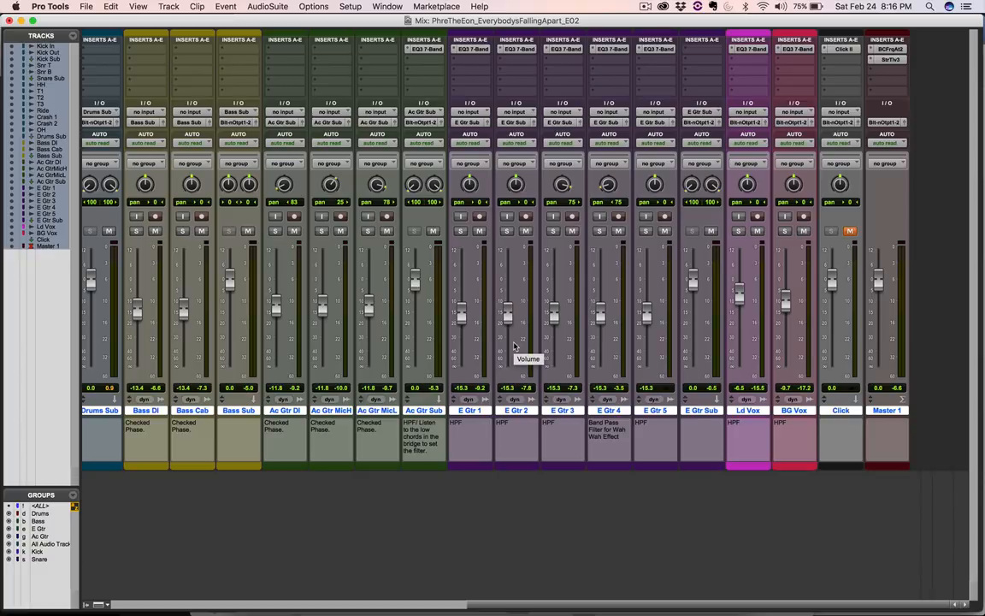
scroll(402, 351, "left", 10)
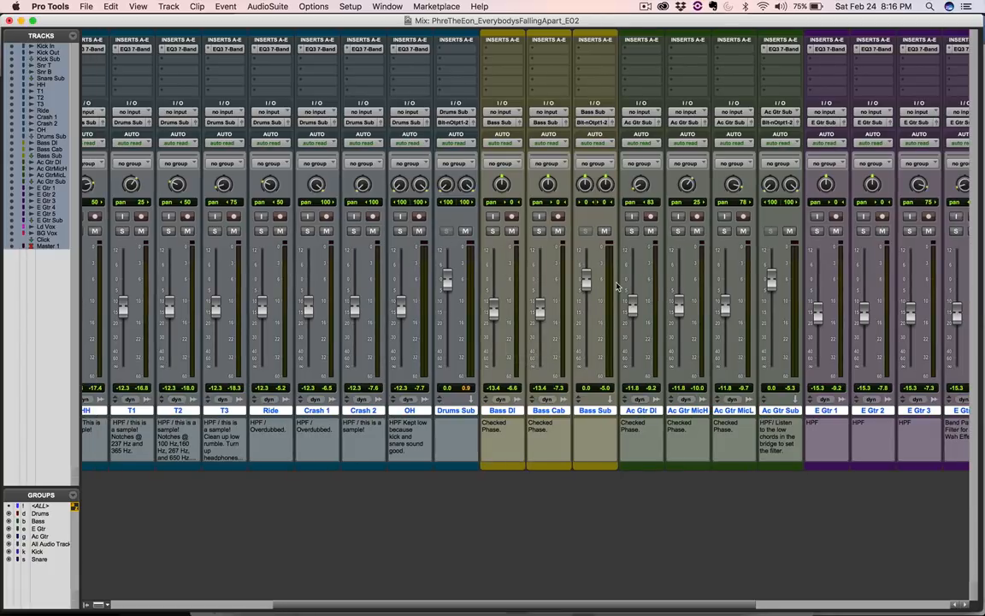
key("super+Tab")
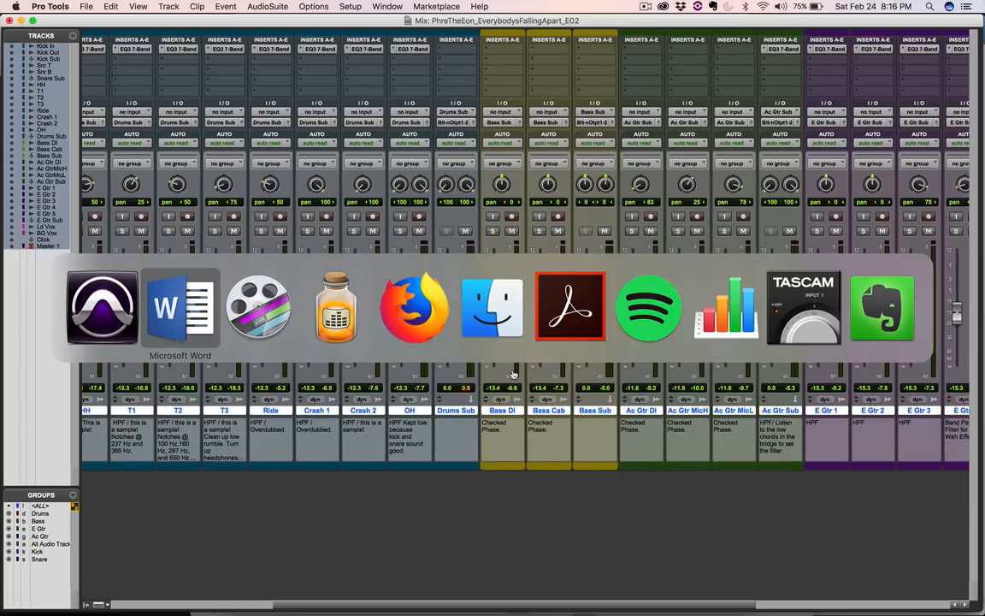
scroll(336, 264, "down", 5)
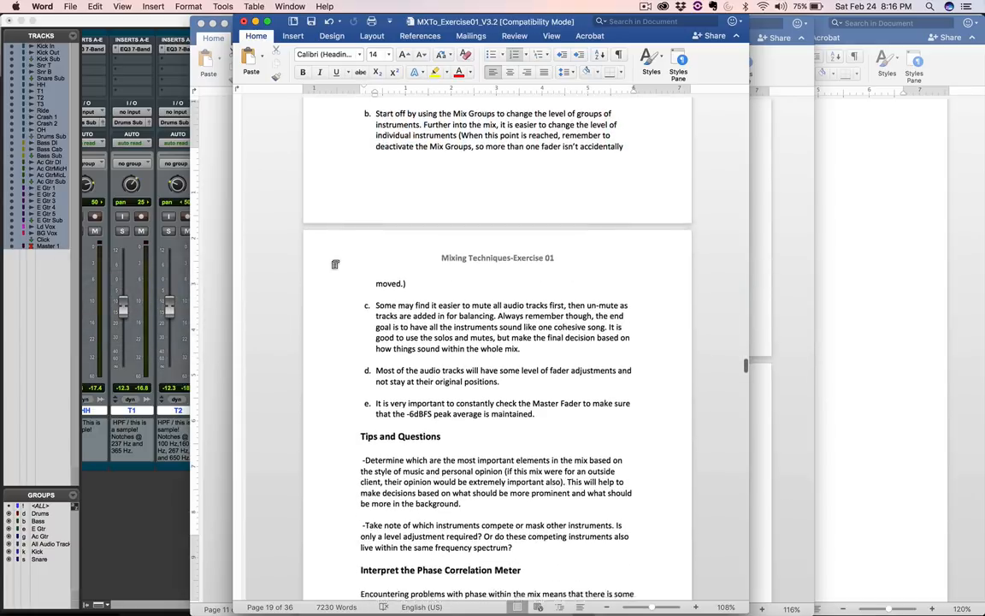
scroll(335, 264, "down", 1)
scroll(330, 265, "down", 5)
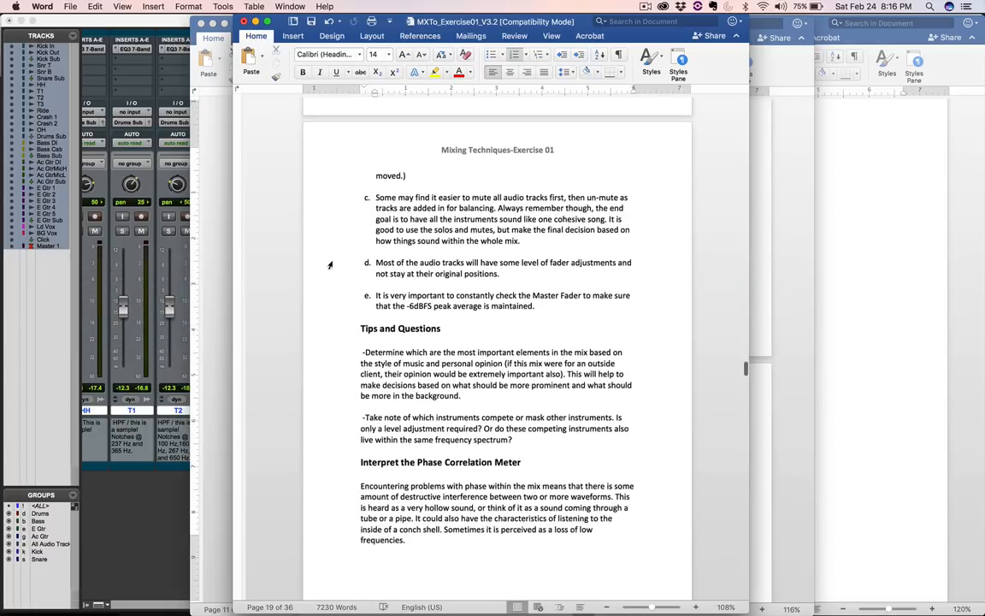
scroll(330, 265, "down", 1)
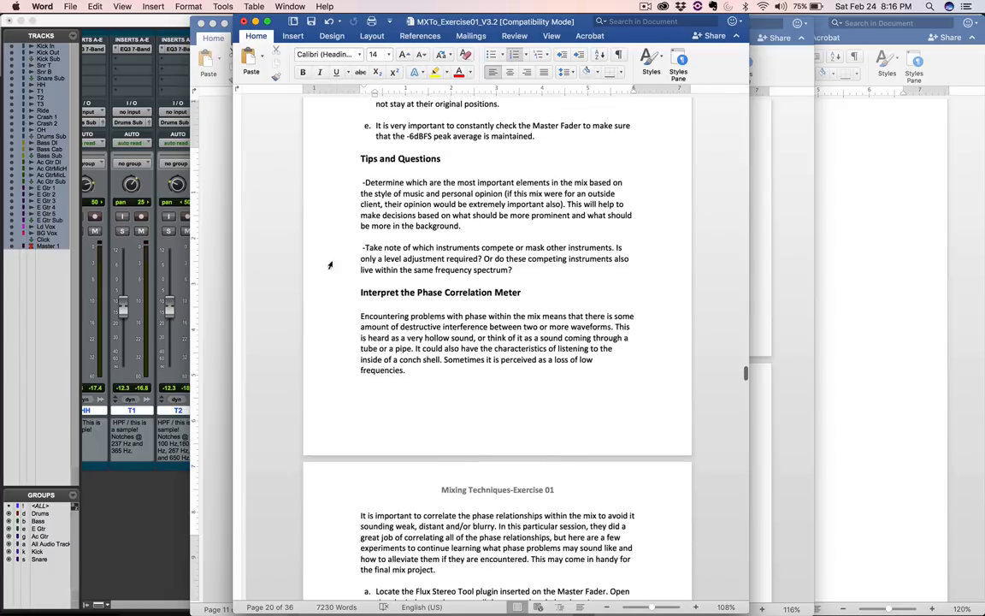
Return to Pro Tools and look across the mixer channels from the drums to the master
left_click(122, 25)
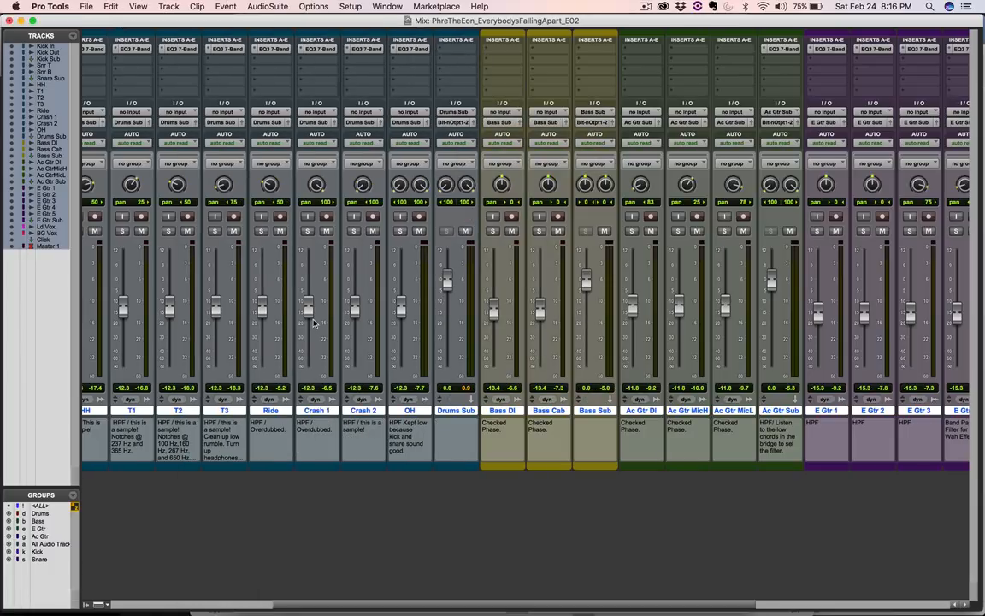
scroll(313, 322, "left", 5)
scroll(313, 322, "right", 10)
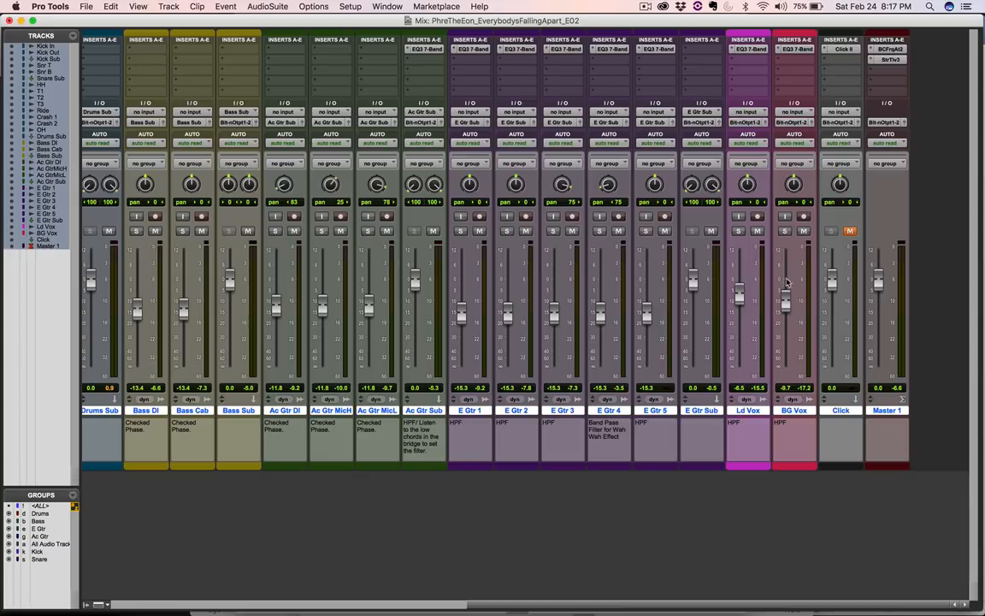
scroll(348, 363, "left", 8)
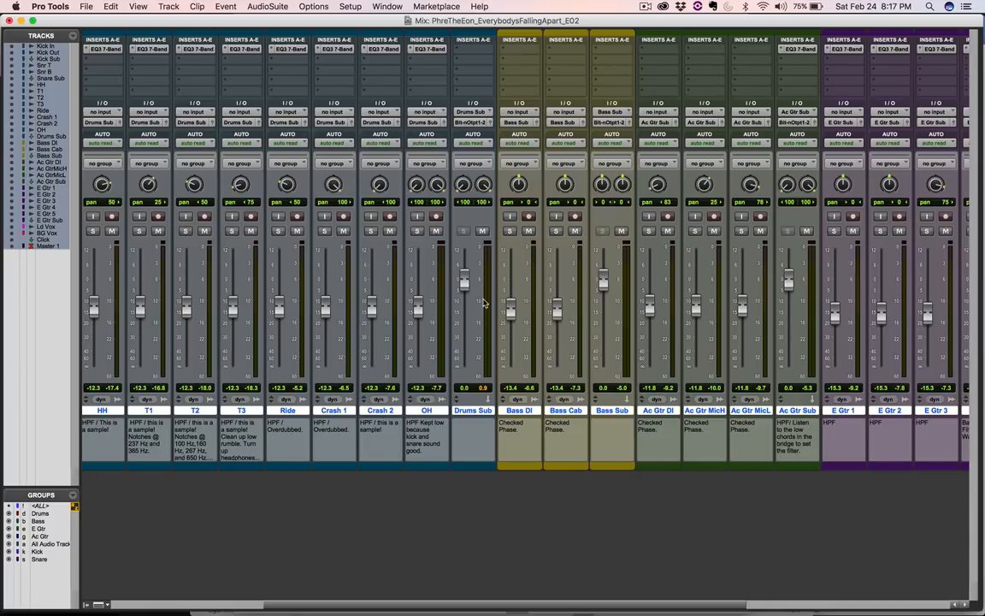
Switch to Word and read the Interpret the Phase Correlation Meter section
key("super+Tab")
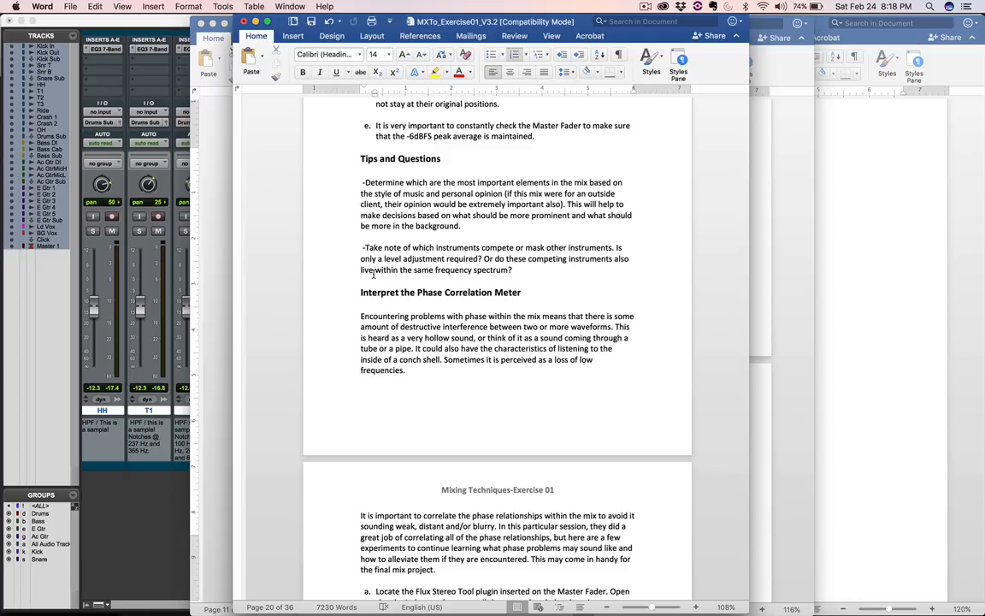
left_click(361, 272)
scroll(361, 275, "down", 4)
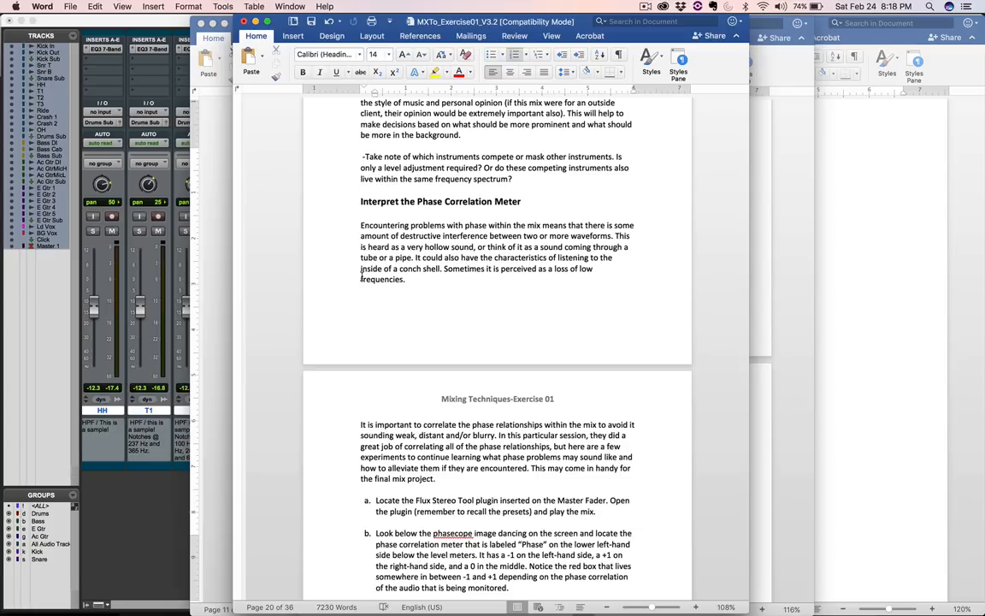
Return to Pro Tools, open the Stereo Tool v3 plugin on Master 1, and recall the Stereo preset in slot A and Mono in slot B
left_click(149, 25)
scroll(350, 301, "right", 6)
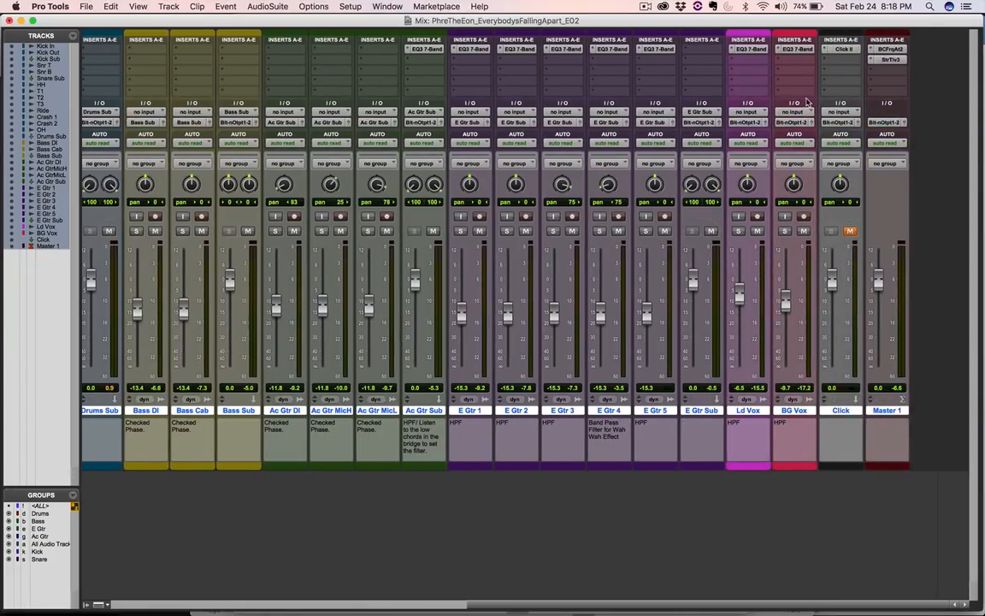
left_click(890, 59)
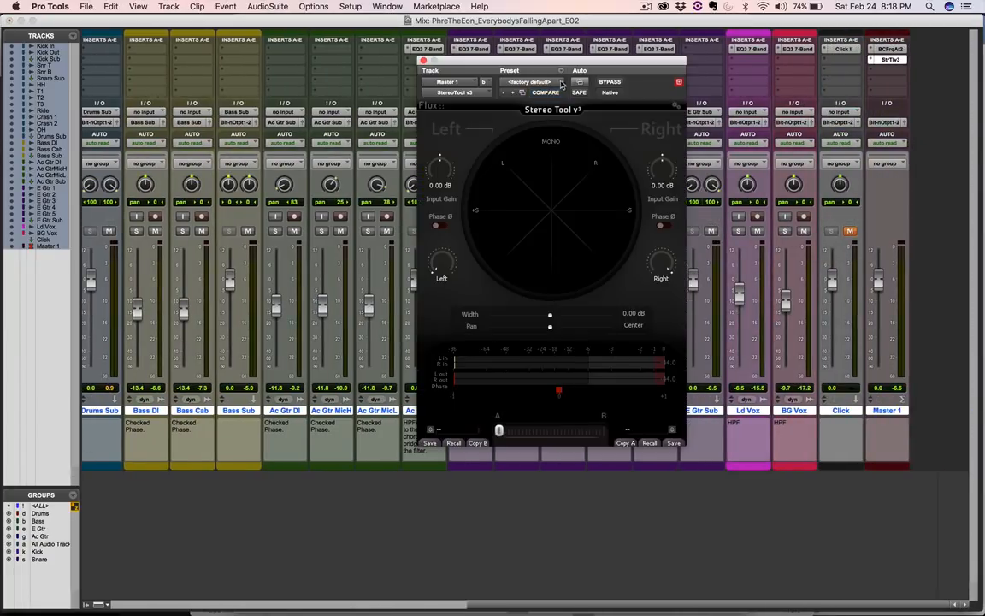
left_click_drag(537, 65, 532, 52)
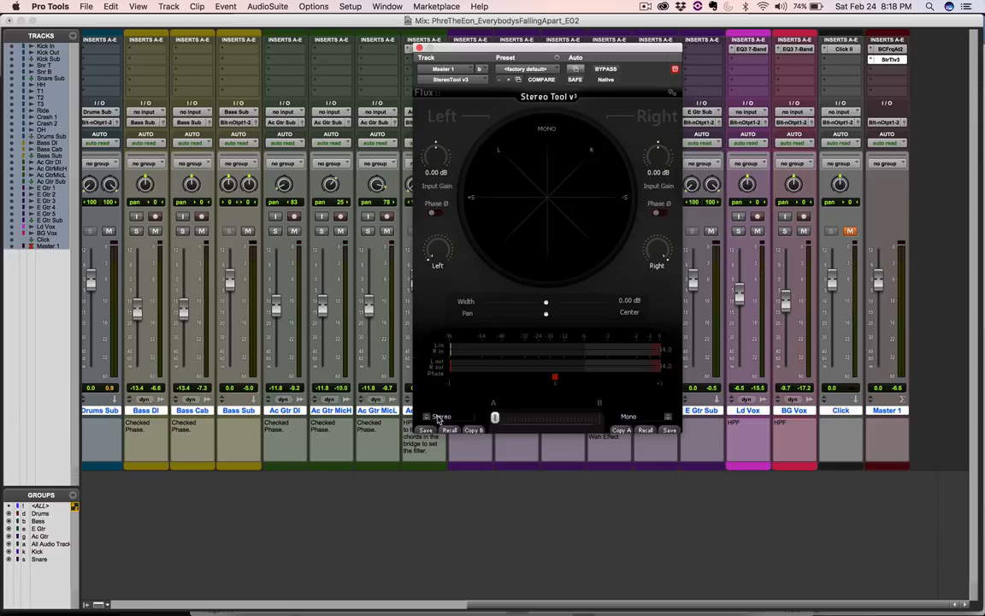
mouse_move(494, 417)
left_mouse_down()
mouse_move(598, 423)
mouse_move(484, 421)
left_mouse_up()
Check the phase correlation meter steps in the Word exercise document, ending back in Pro Tools
key("super+Tab")
scroll(350, 284, "down", 8)
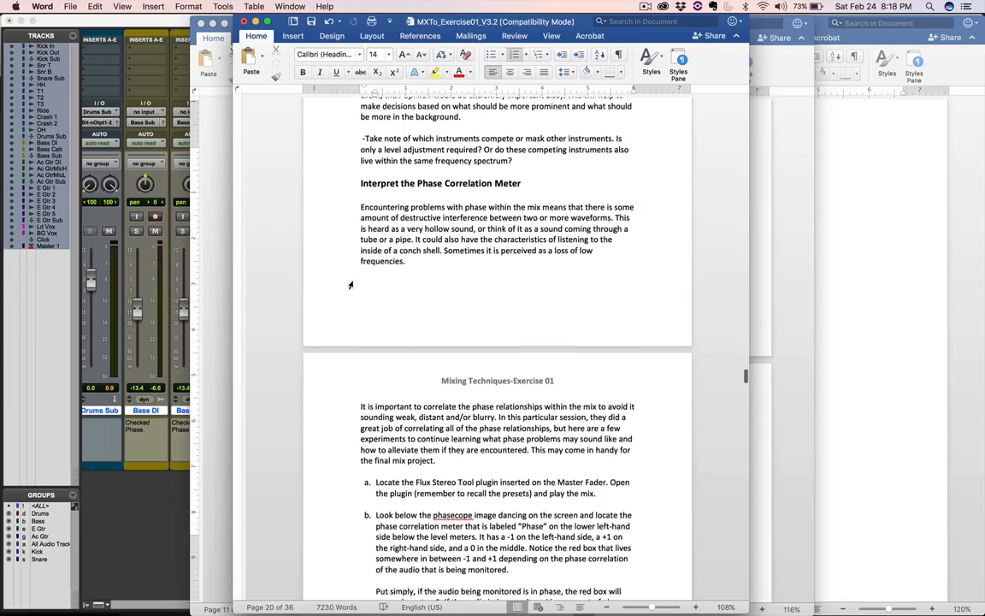
key("super+Tab")
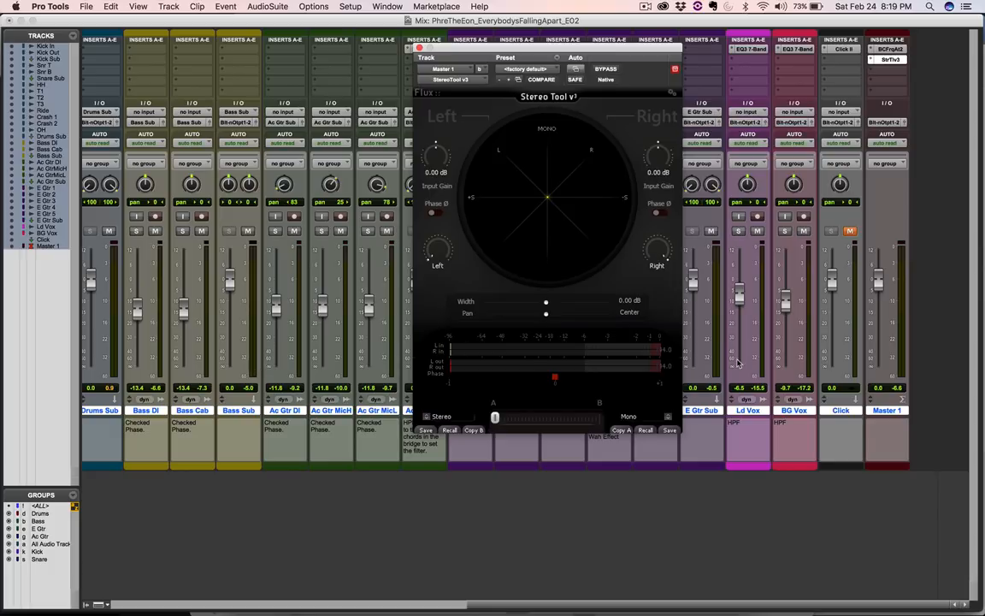
Move the Stereo Tool window clear of the bass channels and solo Bass DI and Bass Cab
scroll(784, 342, "left", 10)
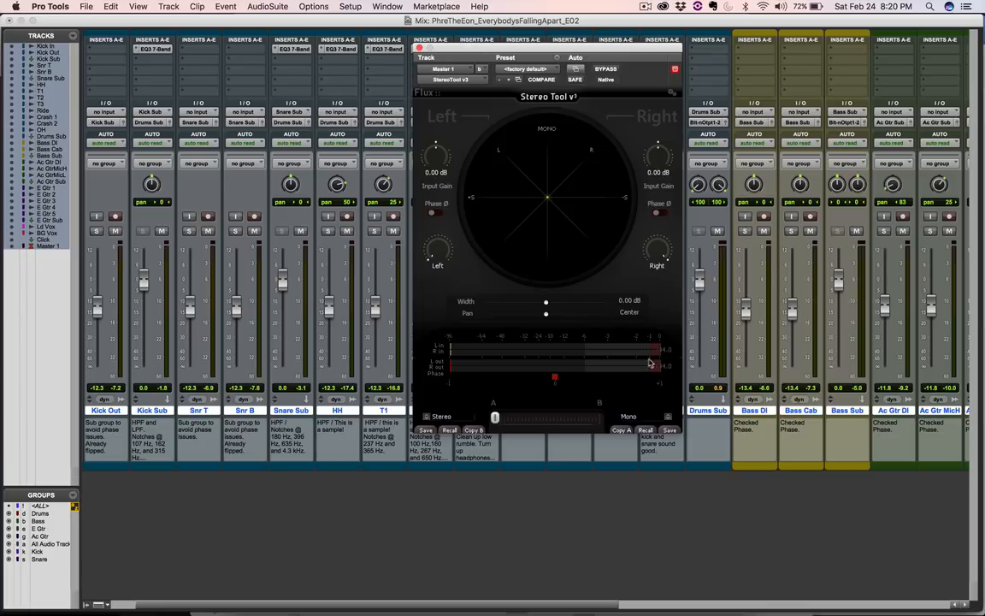
left_click(674, 19)
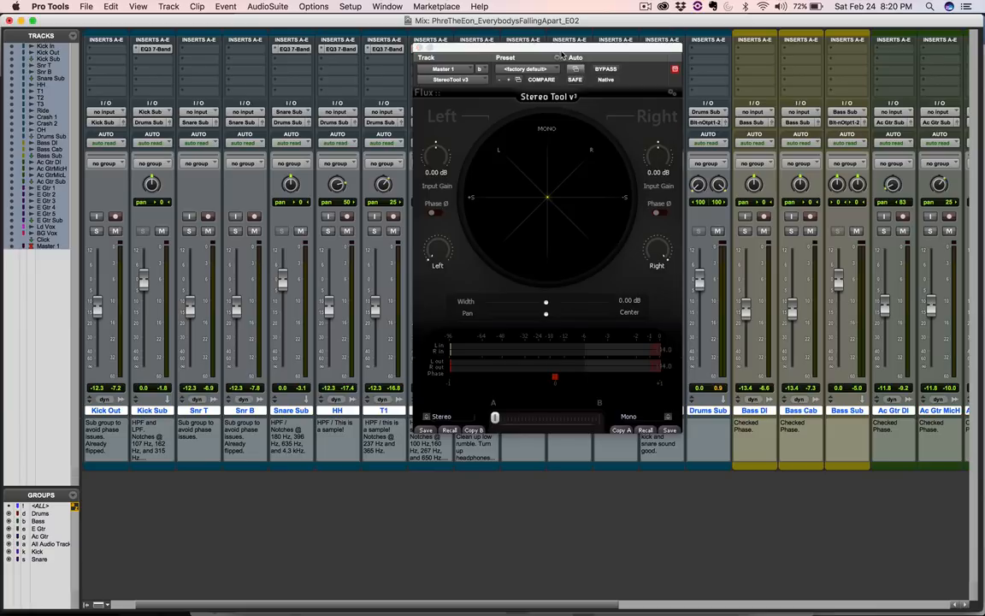
left_click_drag(507, 50, 404, 47)
scroll(638, 222, "right", 2)
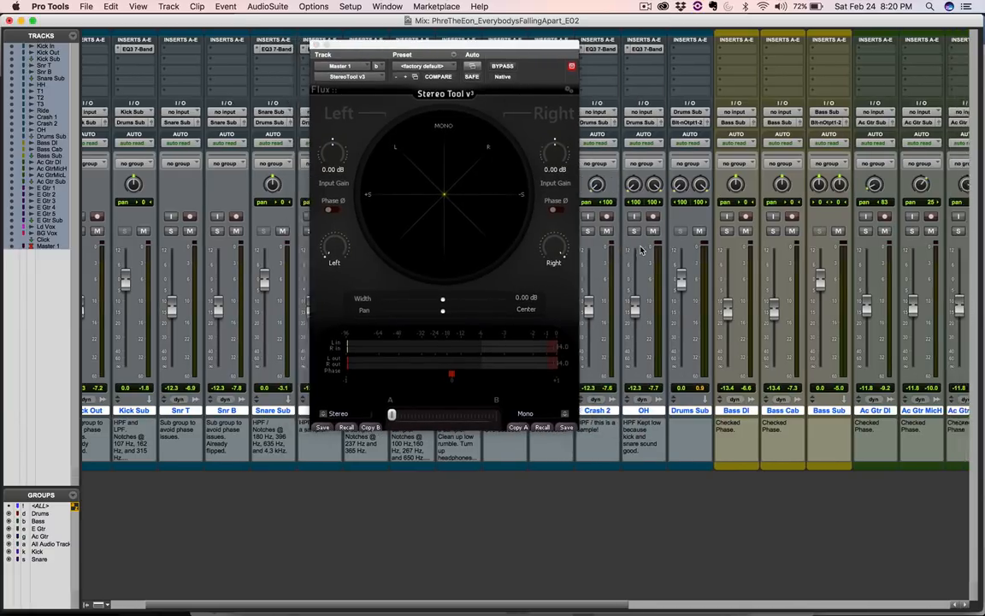
left_click_drag(556, 49, 517, 48)
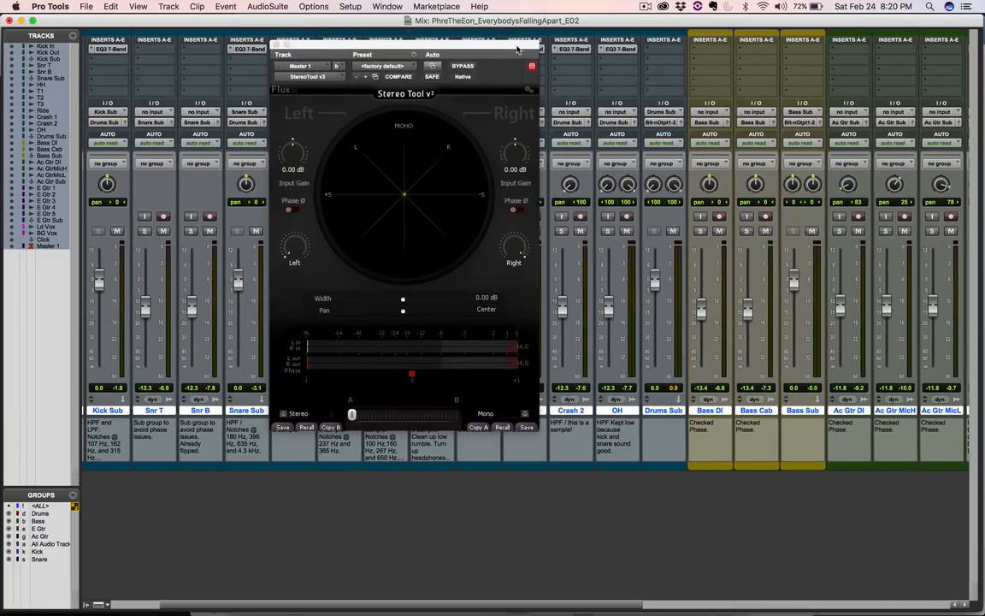
scroll(517, 51, "right", 2)
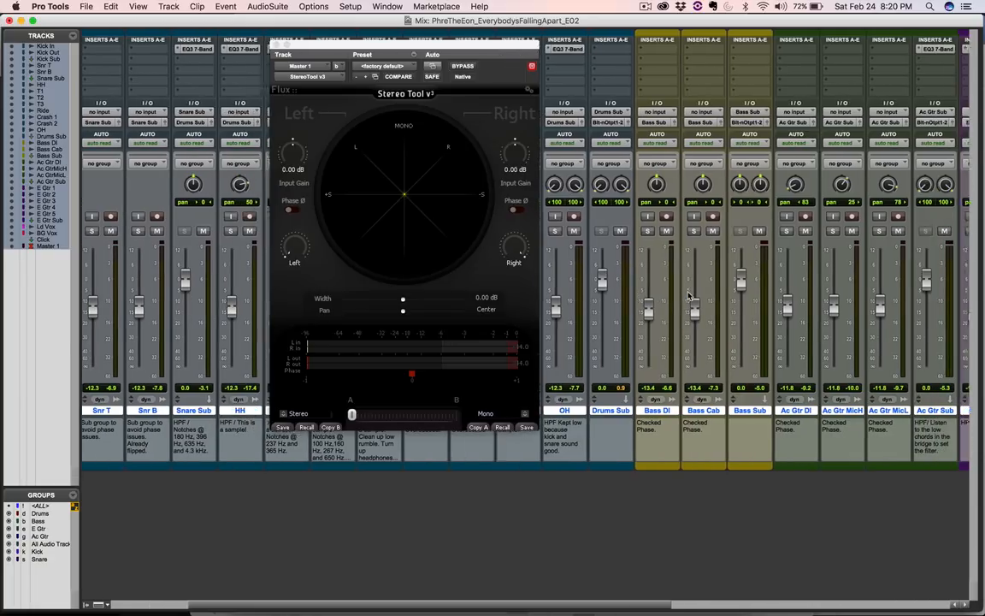
left_click_drag(519, 53, 503, 47)
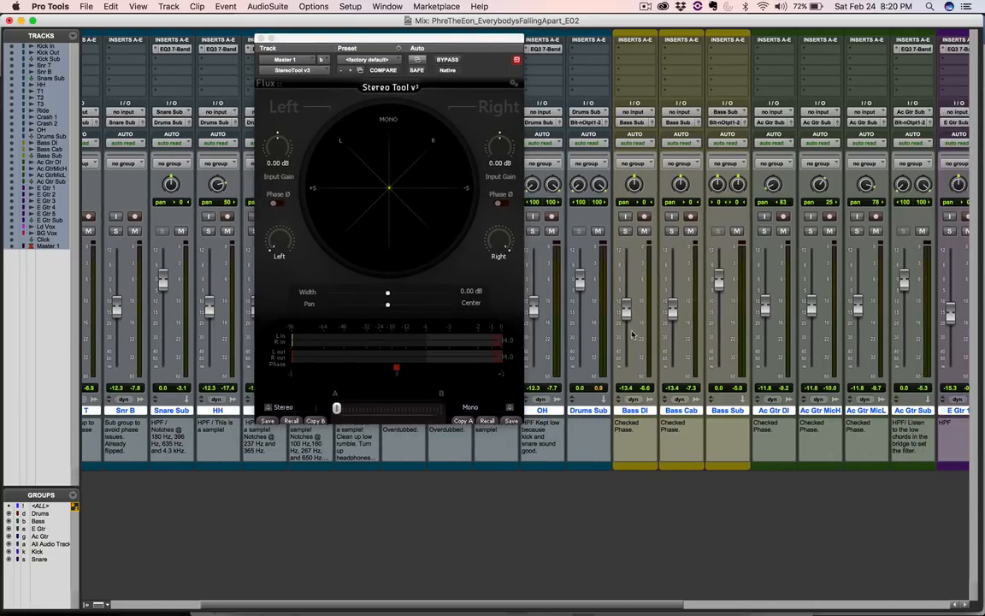
left_click(626, 232)
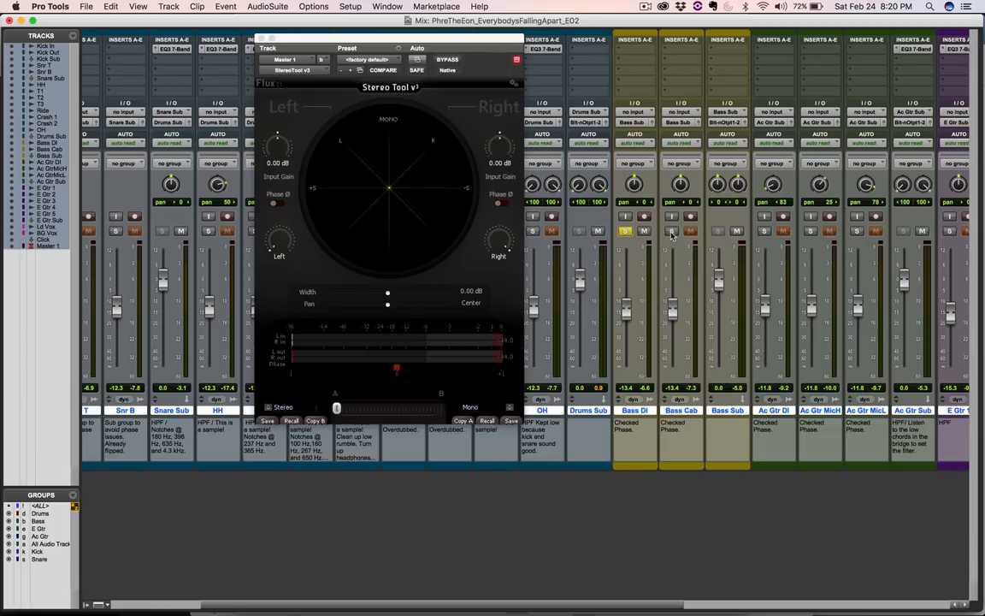
left_click(672, 232)
In the Edit window, select the Chorus 1 section of Bass DI, about bars 34 to 46, and play it
key("super+equal")
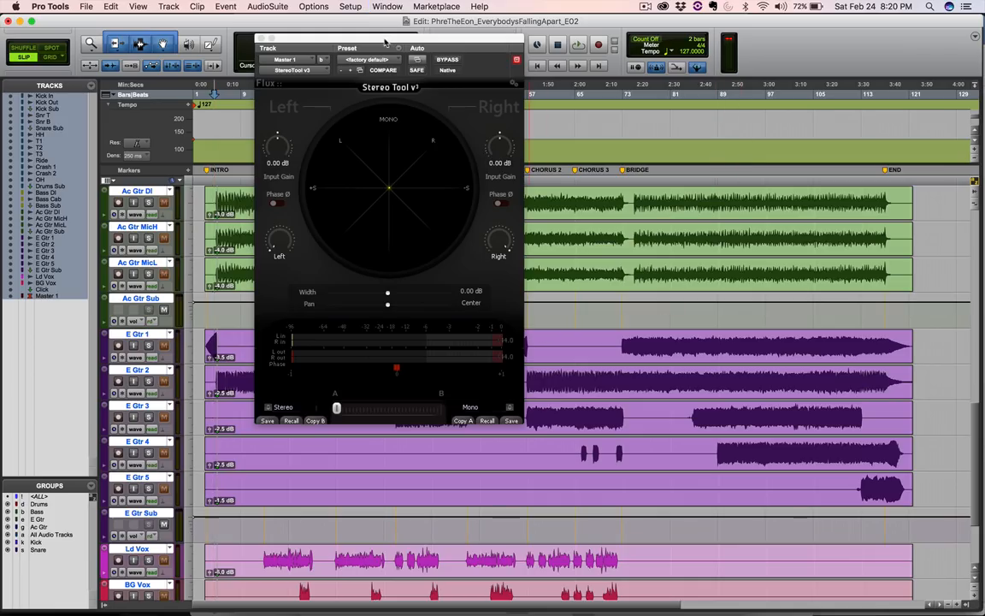
left_click_drag(384, 41, 752, 41)
scroll(395, 254, "up", 5)
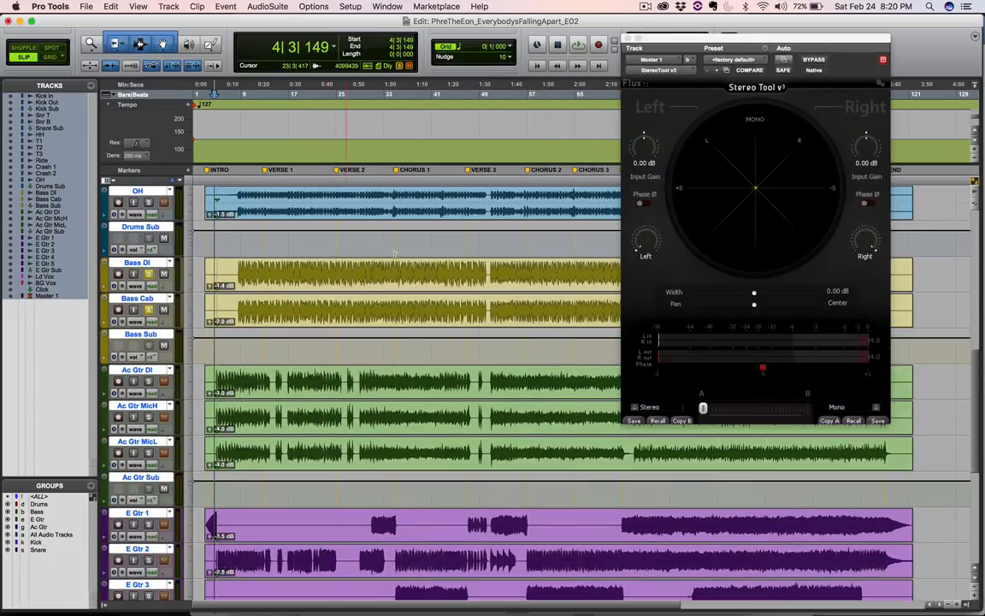
left_click_drag(393, 269, 462, 267)
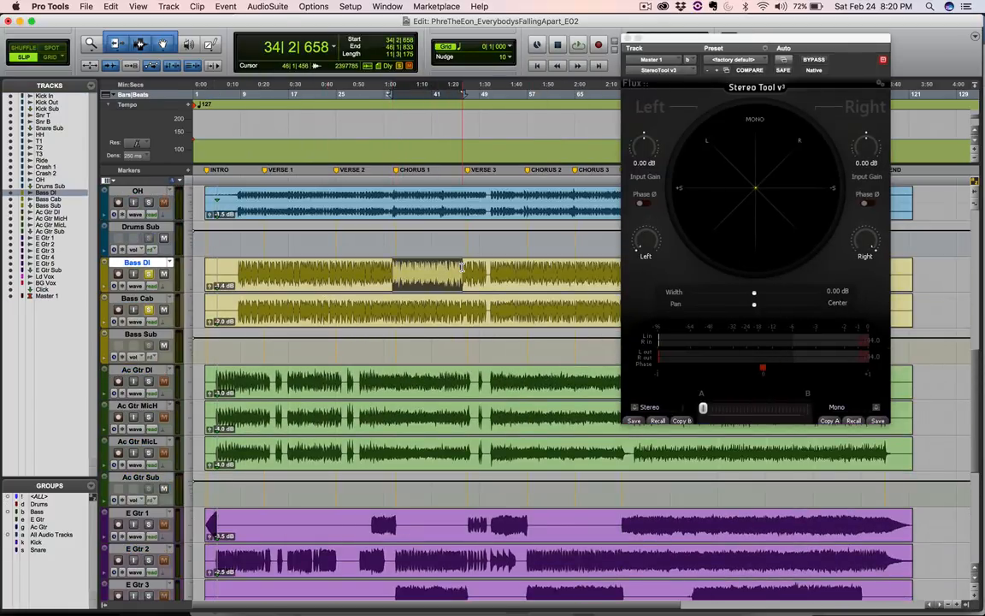
key("space")
Back in the Mix window, uncover the bass channels and pan Bass DI 64 left and Bass Cab 69 right
key("super+equal")
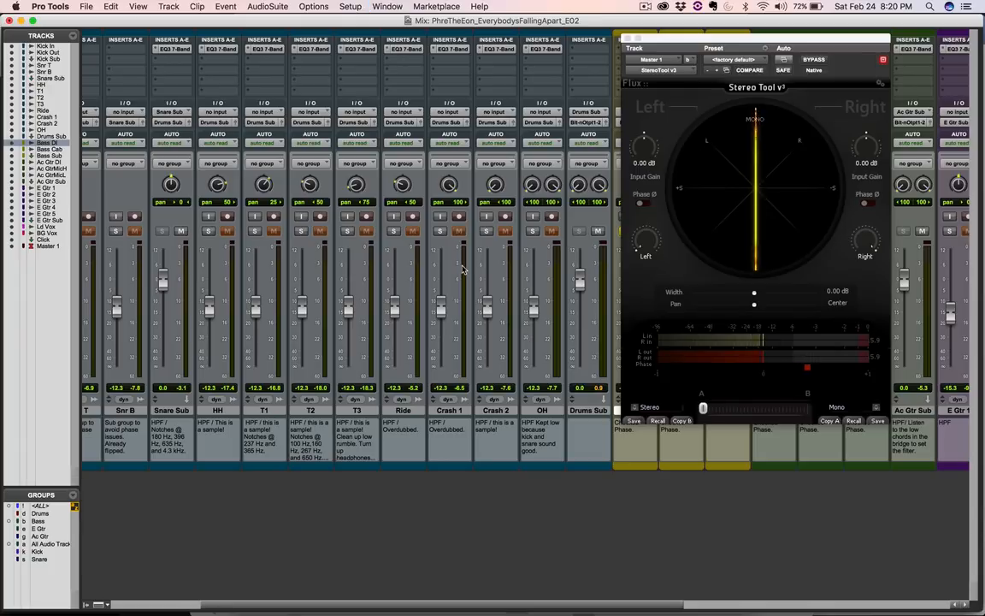
left_click_drag(688, 40, 383, 40)
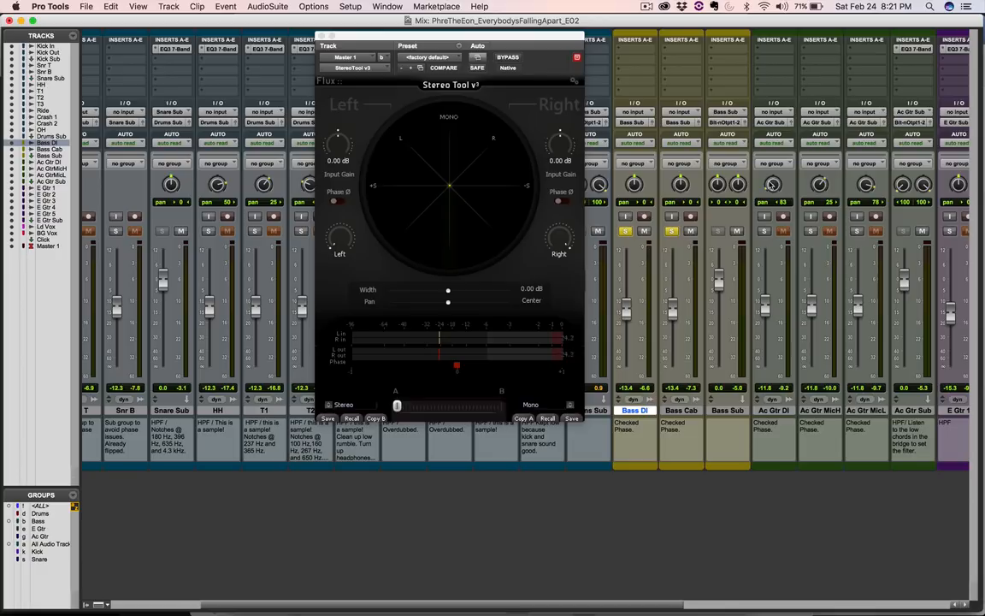
left_click_drag(634, 183, 624, 202)
left_click_drag(680, 184, 682, 161)
left_click_drag(547, 37, 540, 36)
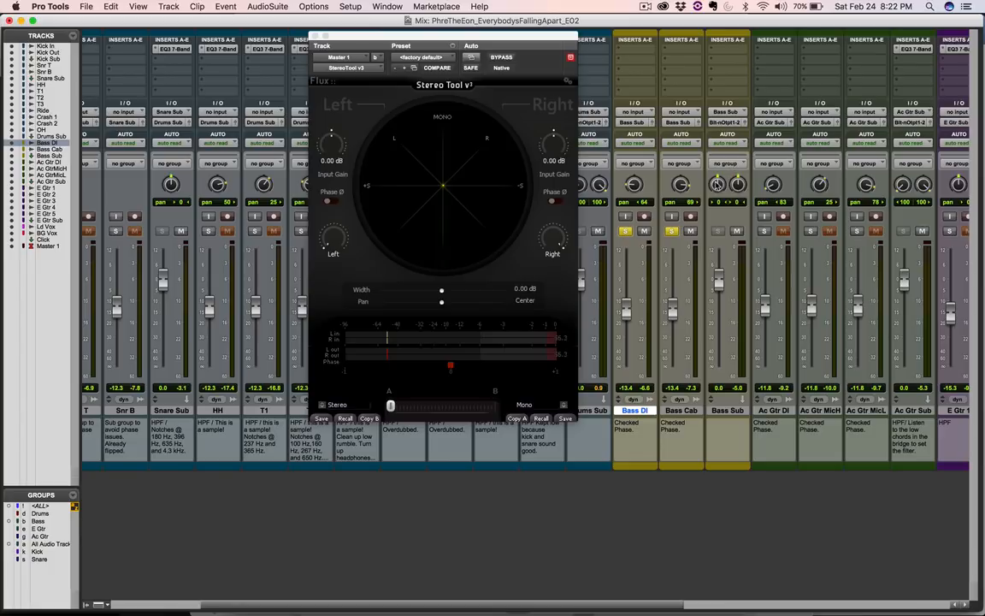
Pan the Bass Sub channels fully apart at 100 each, then center Bass DI and Bass Cab and stop playback
left_click_drag(738, 189, 752, 82)
left_click(634, 184, "alt")
left_click(681, 184, "alt")
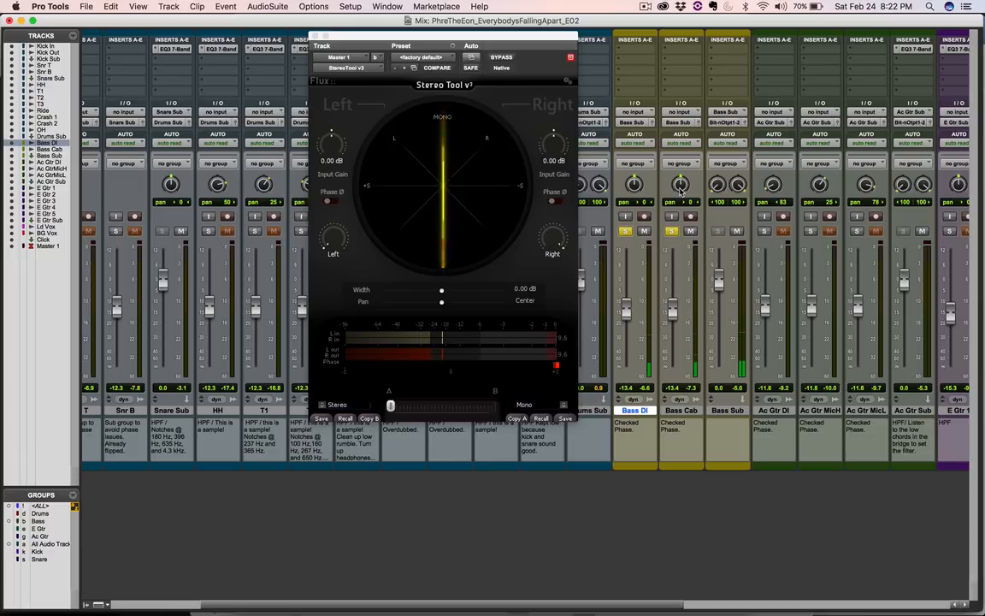
key("space")
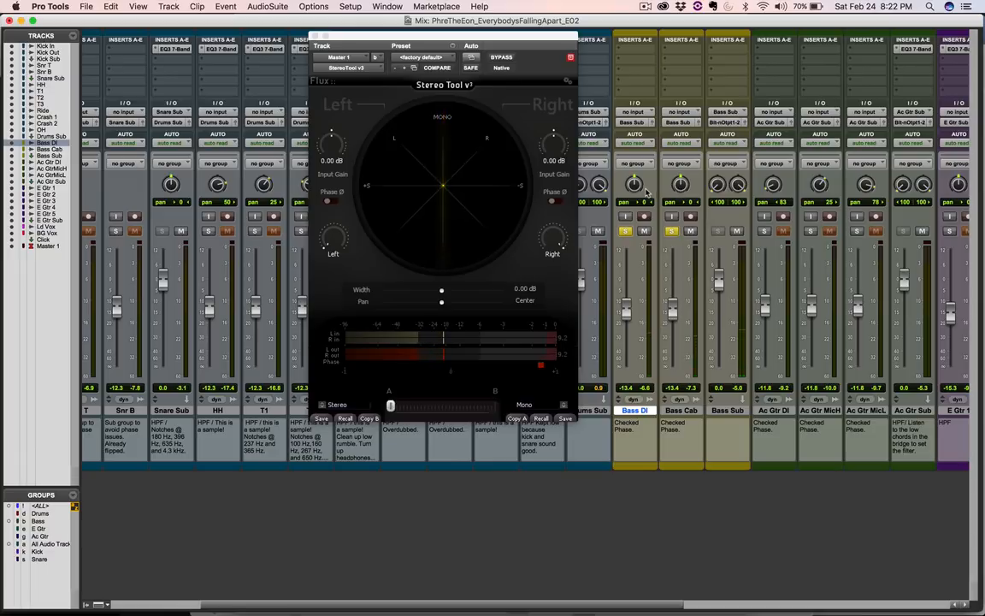
Pan Bass DI 64 left and Bass Cab 65 right, play the section to compare, and recenter both tracks
left_click_drag(634, 184, 559, 189)
left_click_drag(682, 190, 675, 160)
key("space")
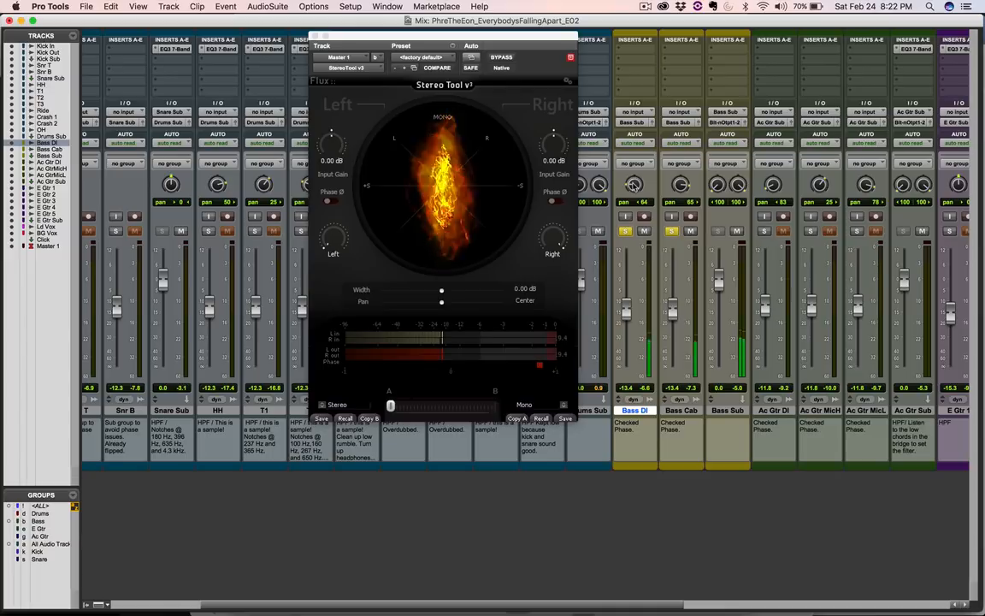
left_click(633, 185, "alt")
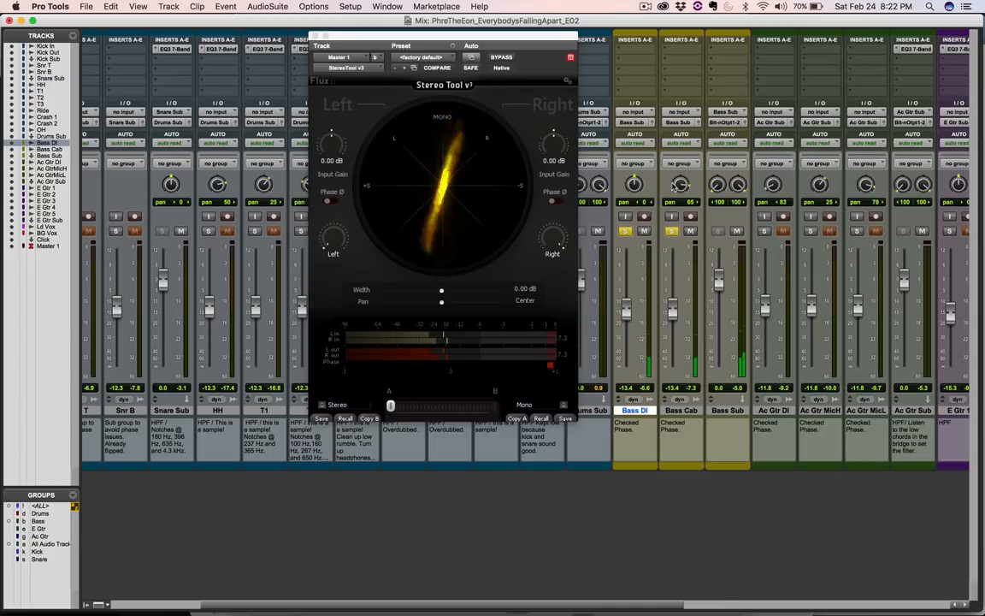
left_click(681, 187, "alt")
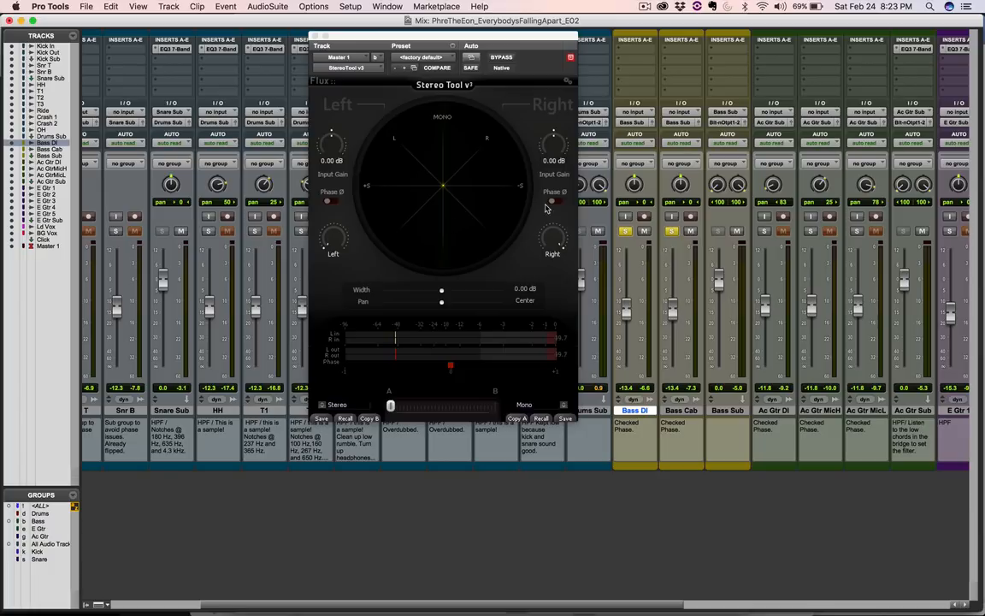
Spread Bass DI and Bass Cab to opposite sides once more, recenter them, and shift the Stereo Tool window upward
left_click_drag(634, 184, 617, 209)
left_click_drag(676, 185, 677, 154)
left_click(637, 185, "alt")
left_click_drag(490, 41, 490, 23)
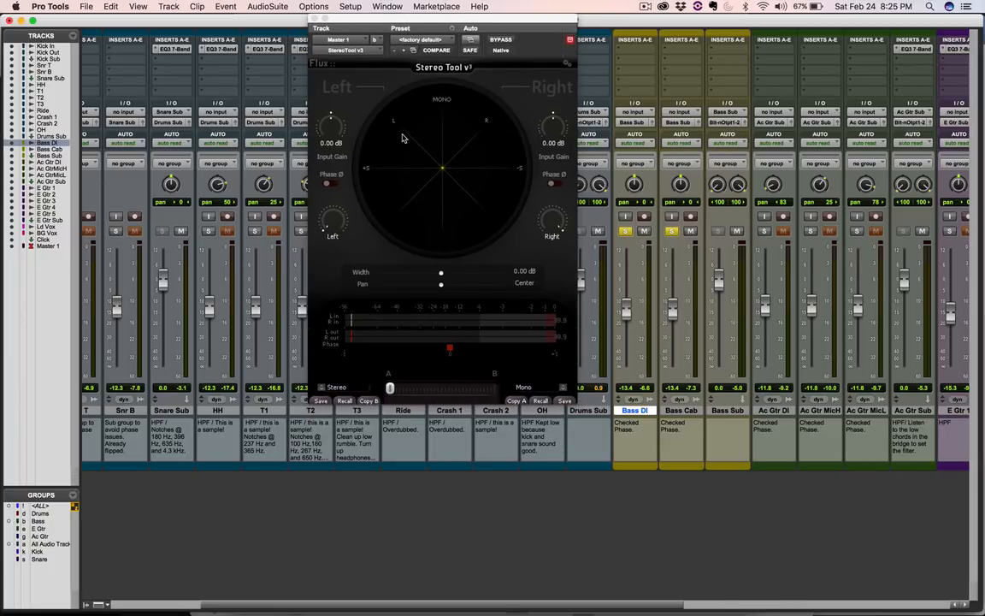
Read the exercise document in Word from the phase correlation steps through "Checking the mix in mono", and return to Pro Tools
key("super+Tab")
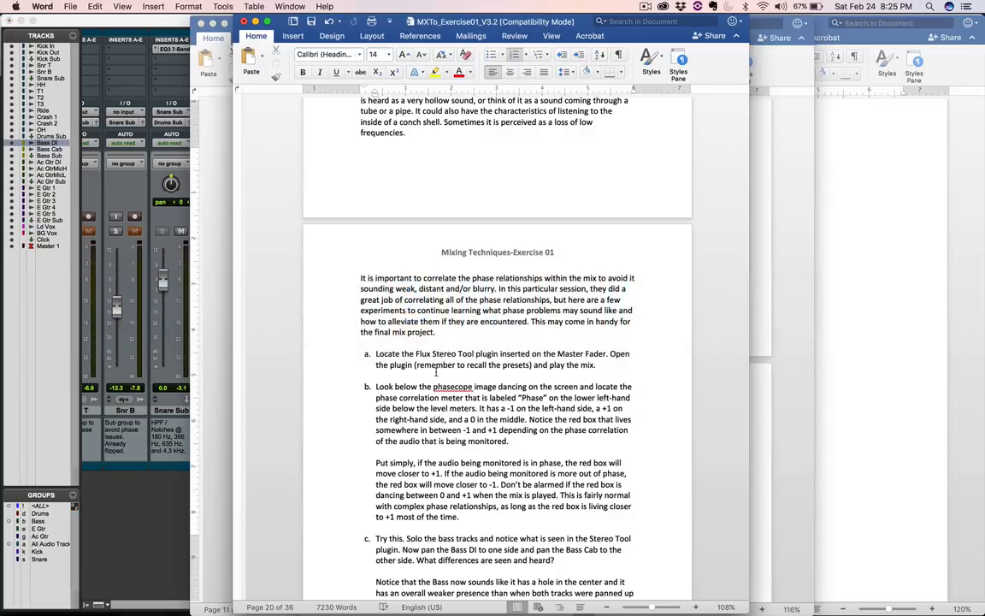
scroll(441, 291, "down", 5)
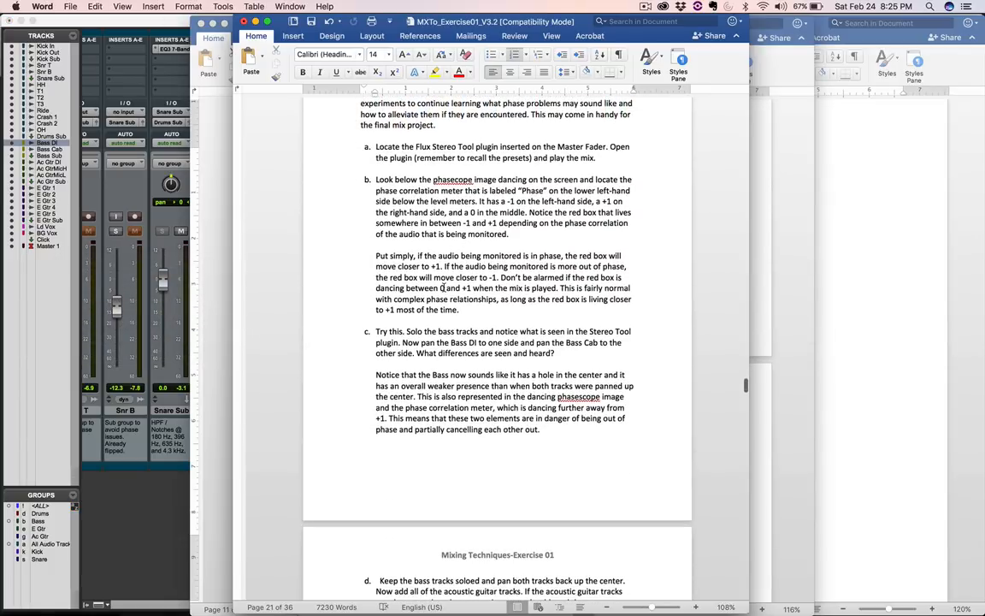
key("super+Tab")
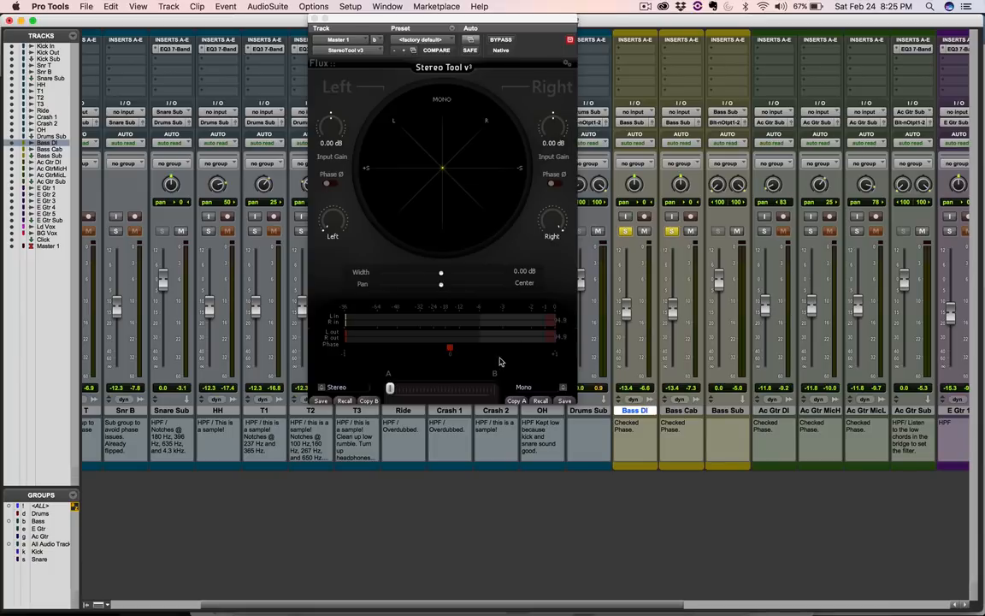
key("super+Tab")
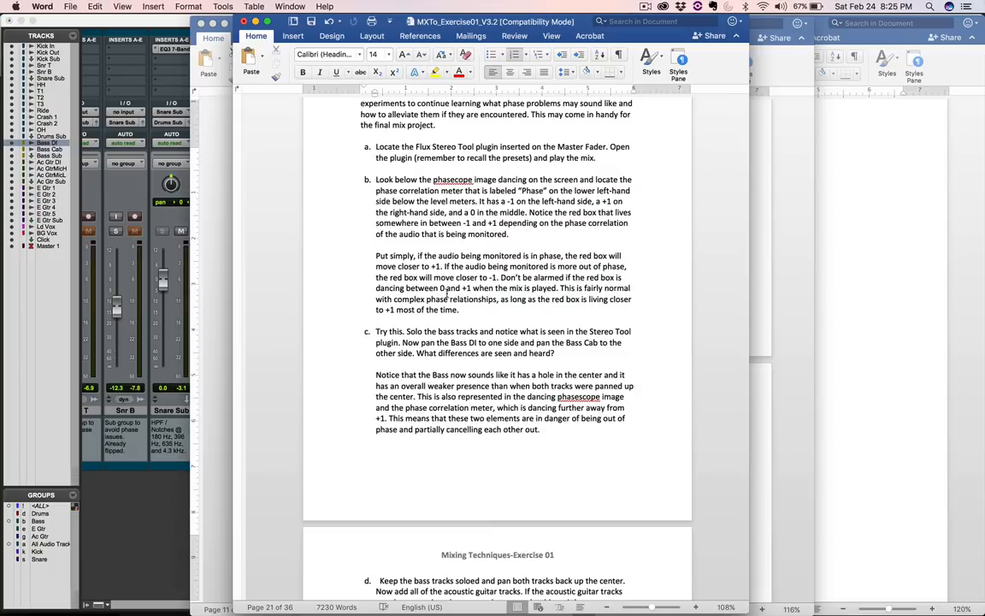
scroll(402, 287, "down", 5)
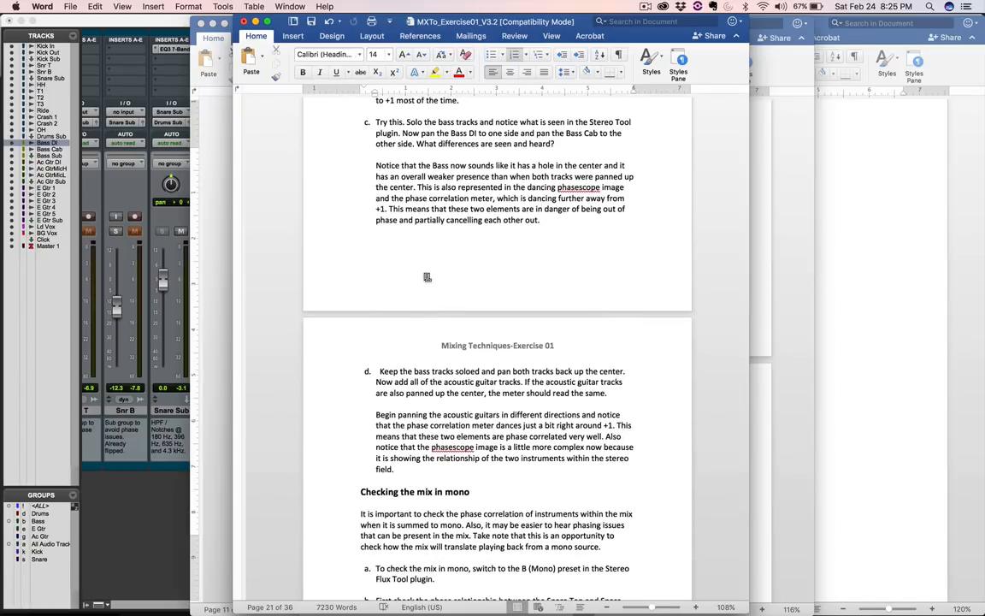
scroll(427, 277, "down", 6)
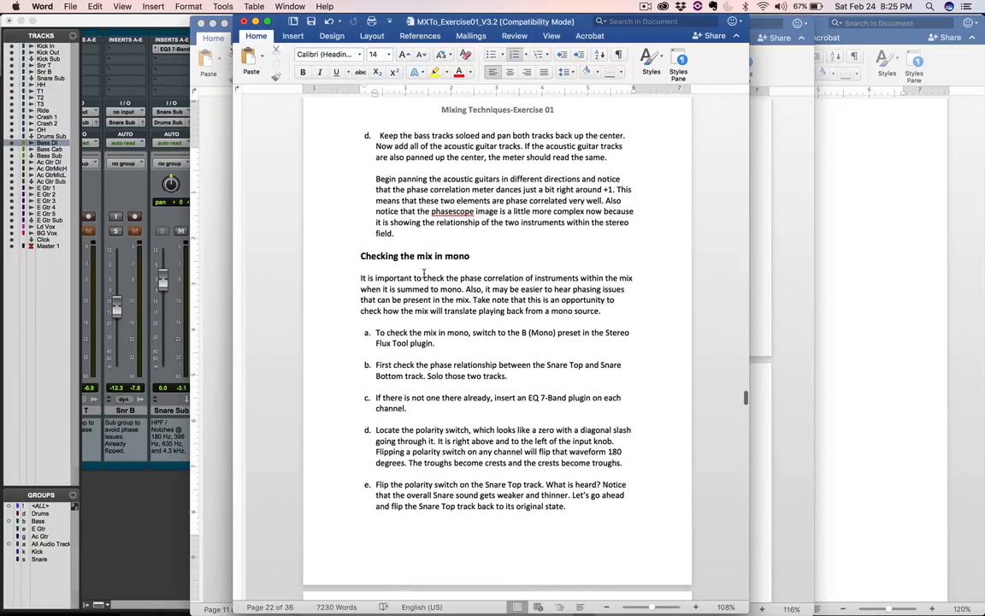
scroll(424, 273, "down", 2)
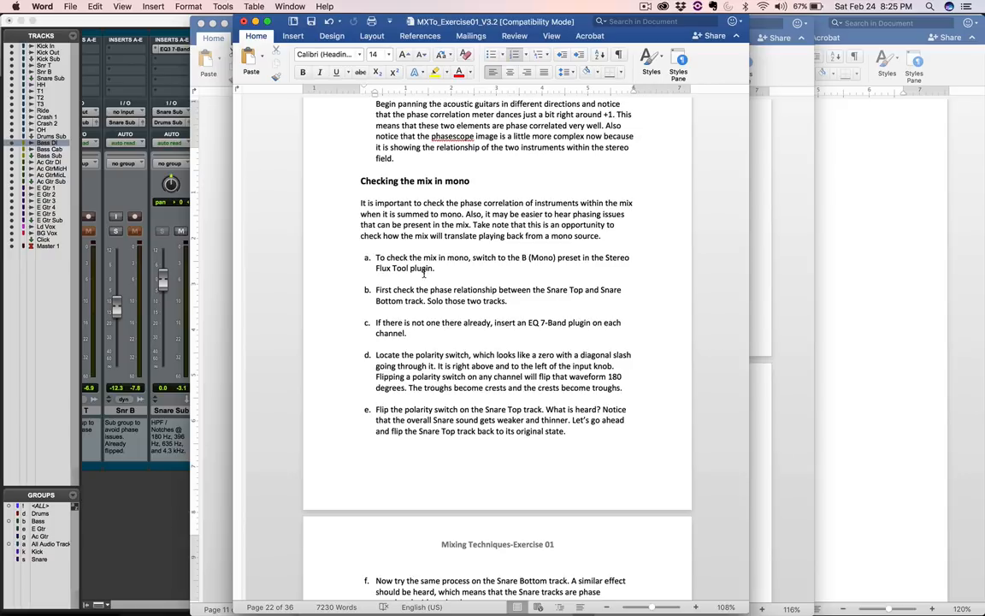
key("super+Tab")
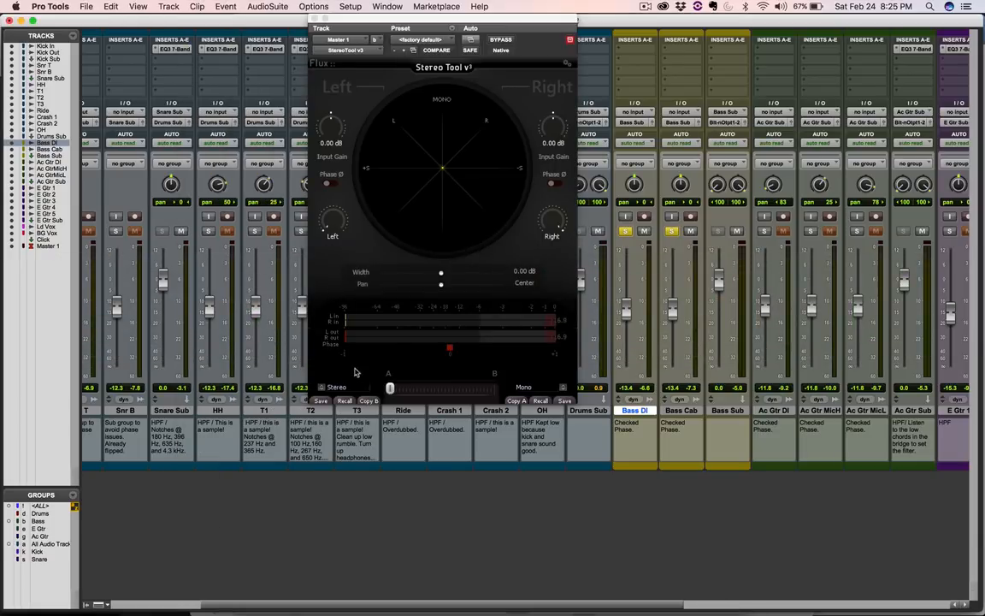
Morph Stereo Tool on Master 1 fully to the B (Mono) preset and close its plug-in window
left_click_drag(390, 388, 495, 389)
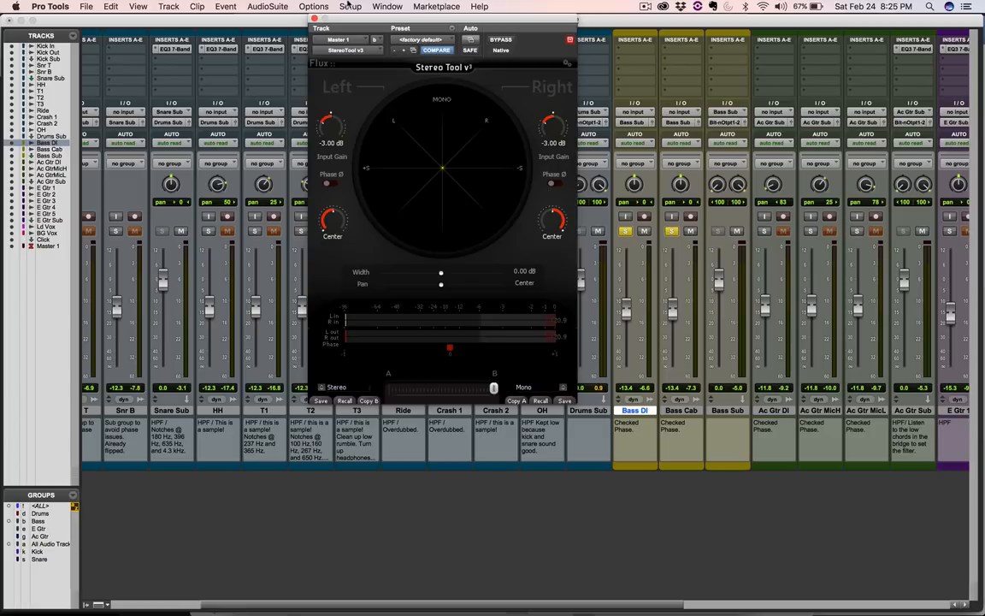
left_click_drag(332, 19, 291, 252)
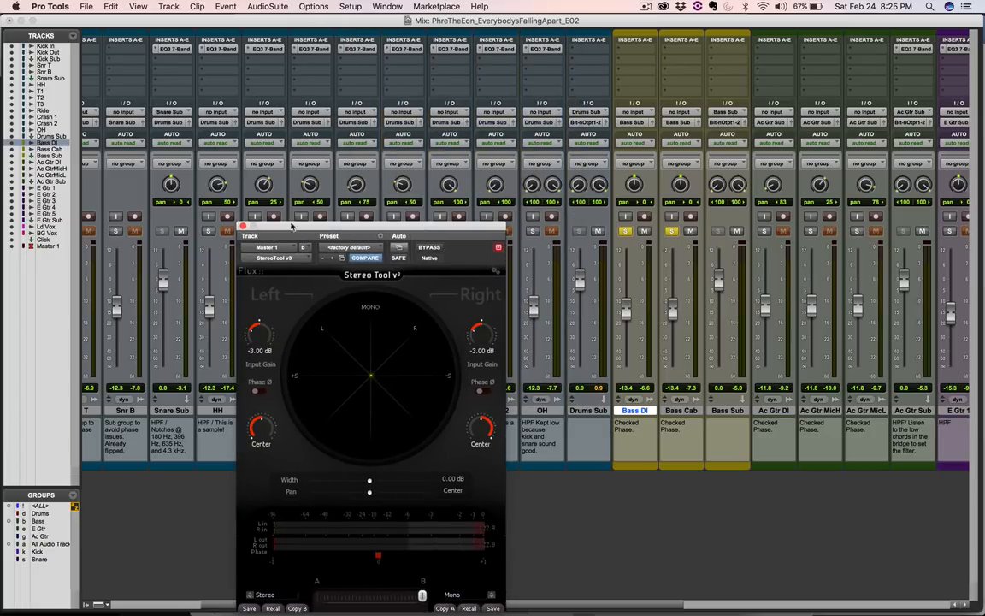
scroll(749, 211, "right", 5)
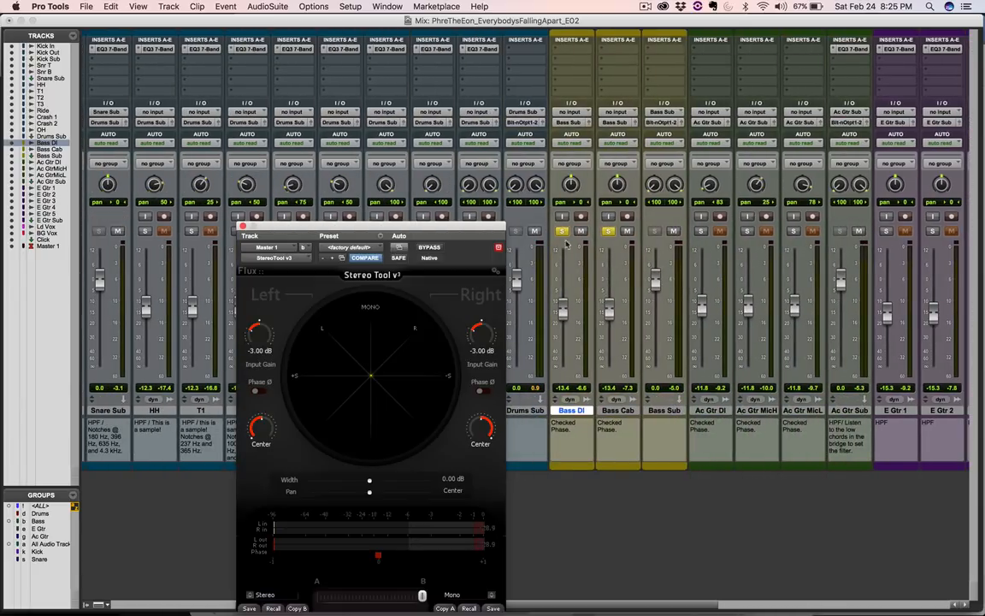
scroll(723, 242, "right", 10)
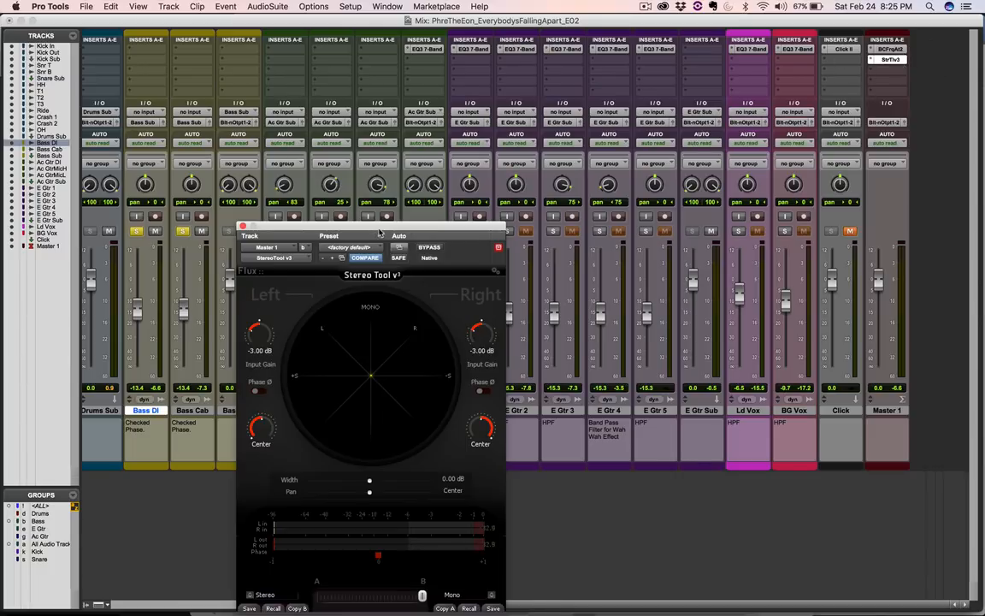
left_click_drag(373, 233, 590, 43)
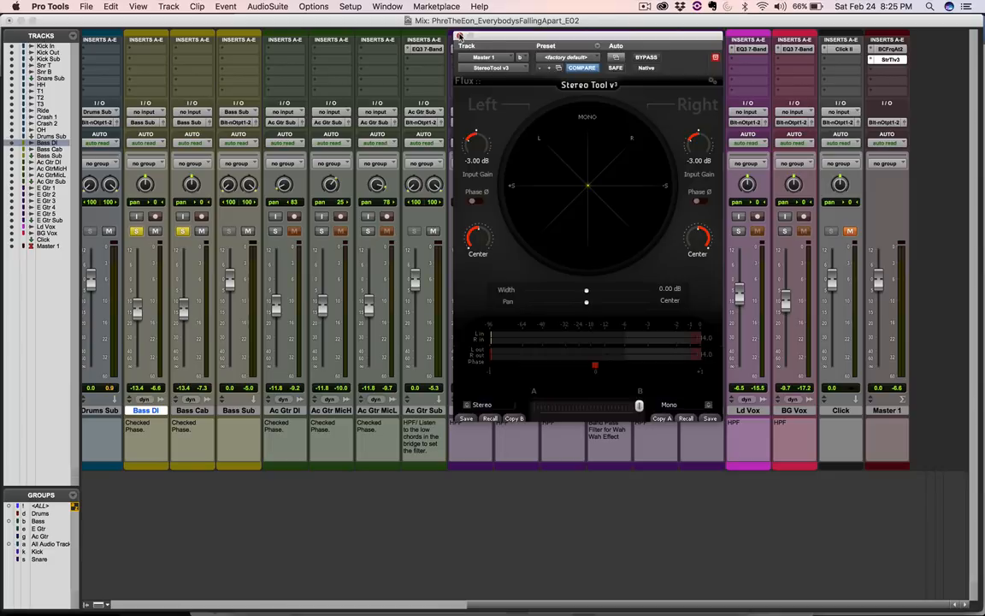
left_click(459, 36)
Solo the Snr T and Snr B tracks in the drum section of the mixer
scroll(402, 248, "left", 10)
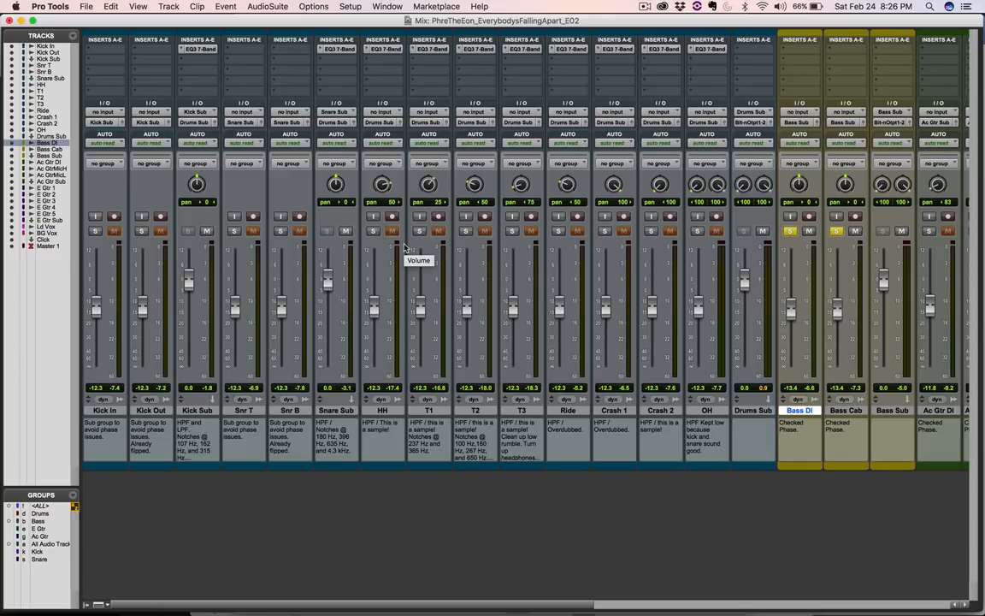
left_click(233, 231)
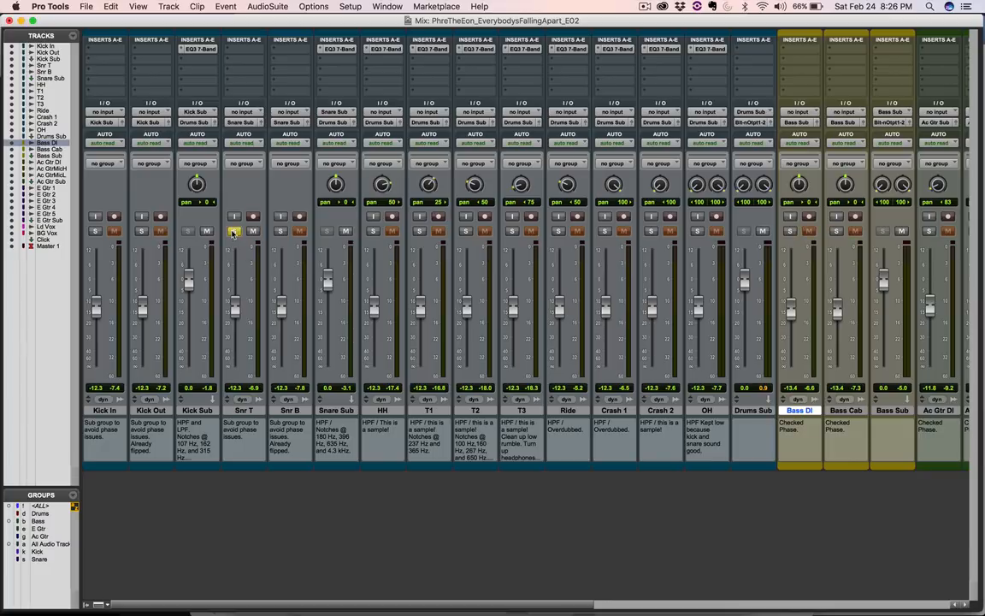
left_click(281, 231)
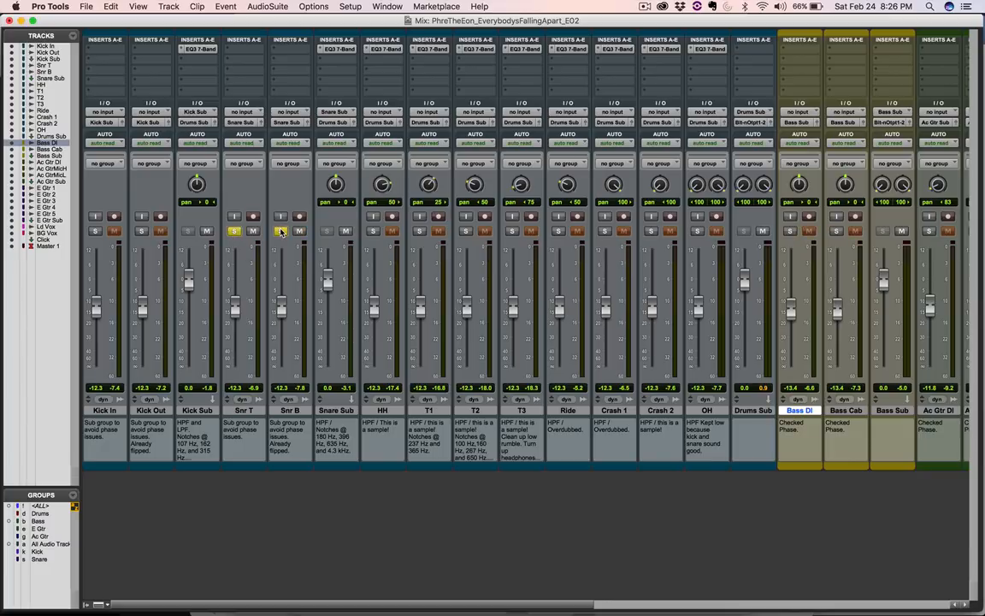
Insert an EQ3 7-Band plug-in on Snr T's first insert slot and duplicate it onto Snr B
left_click(240, 49)
mouse_move(265, 75)
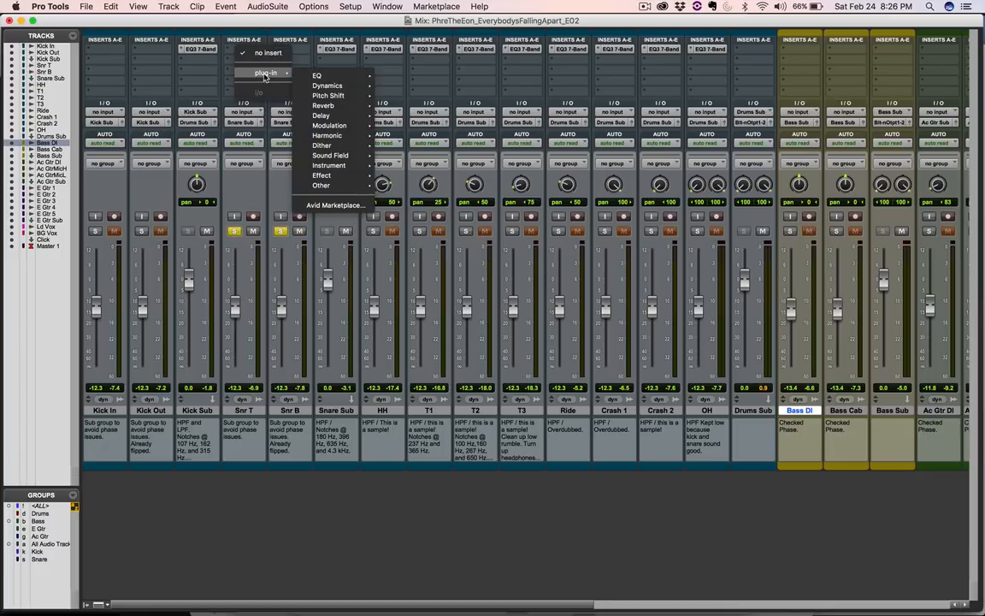
mouse_move(318, 75)
left_click(399, 136)
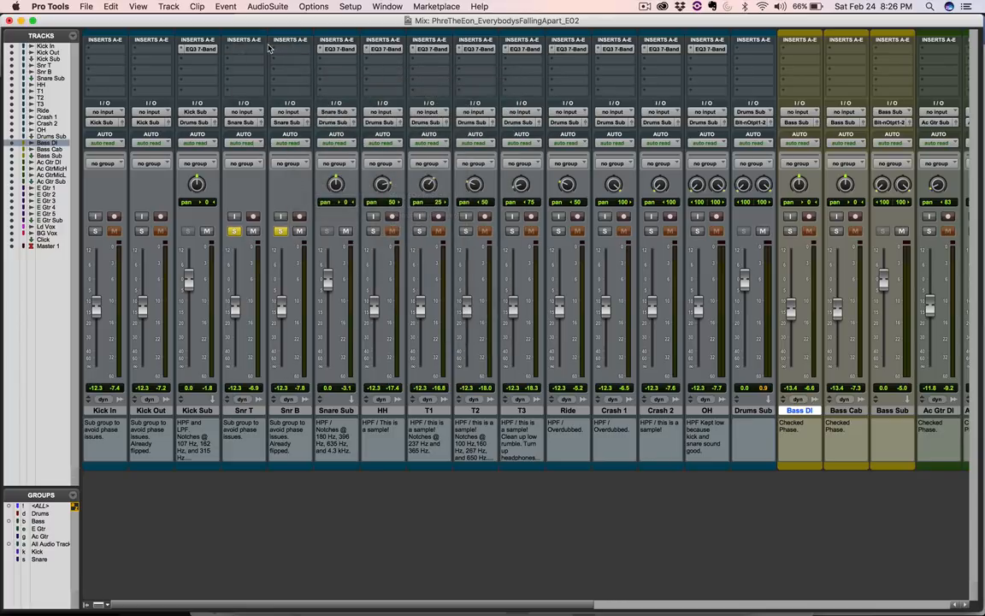
left_click_drag(250, 51, 290, 53)
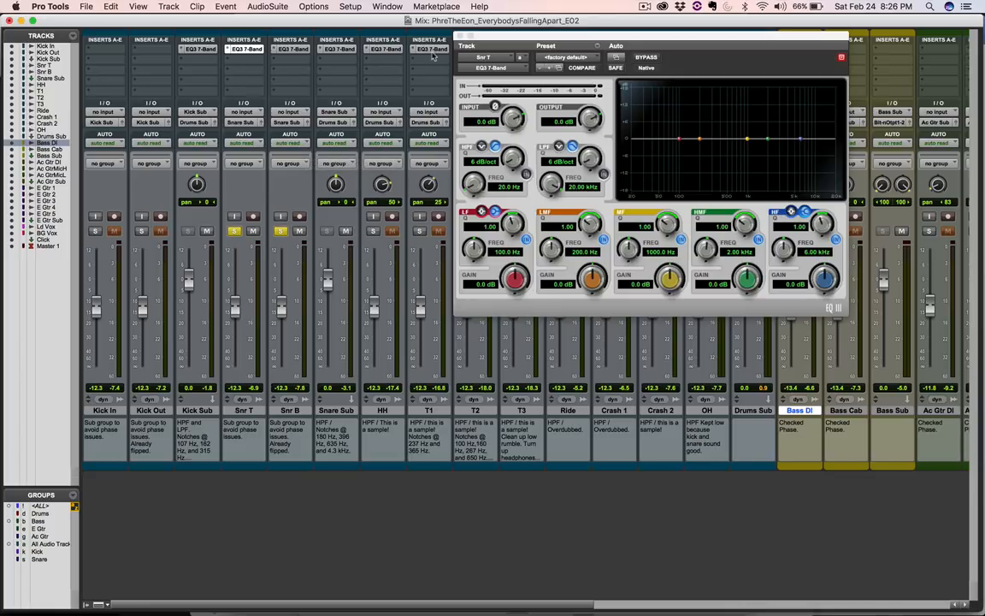
Play the soloed snares while repeatedly flipping the input polarity in Snr T's EQ, and restore its original polarity
key("space")
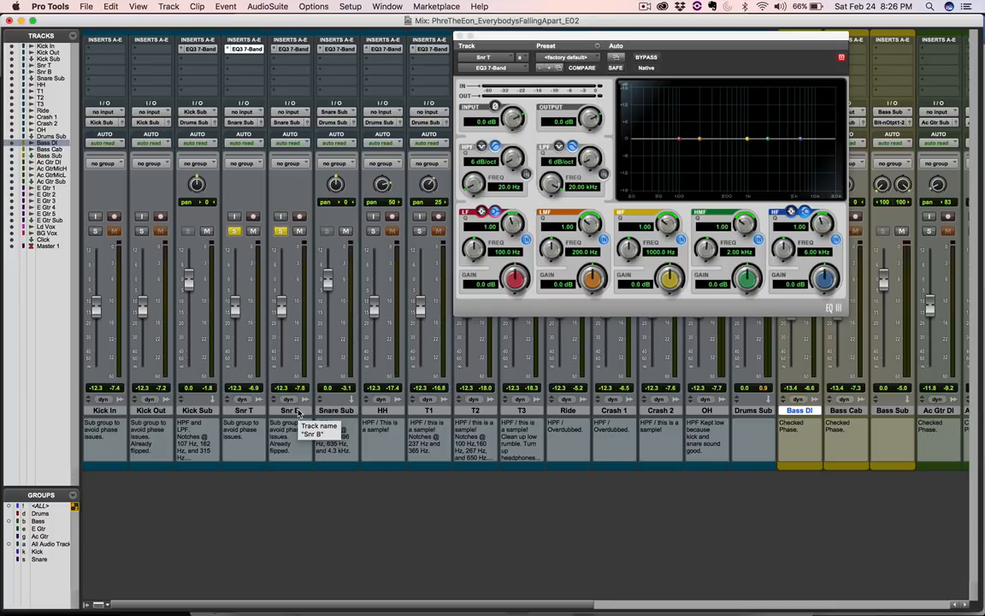
left_click_drag(519, 41, 464, 38)
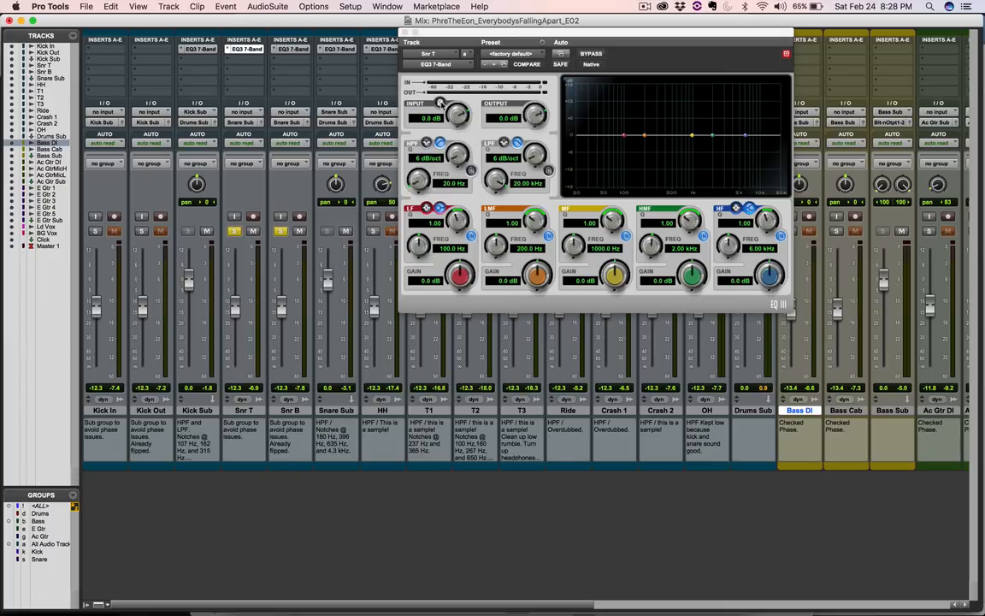
key("space")
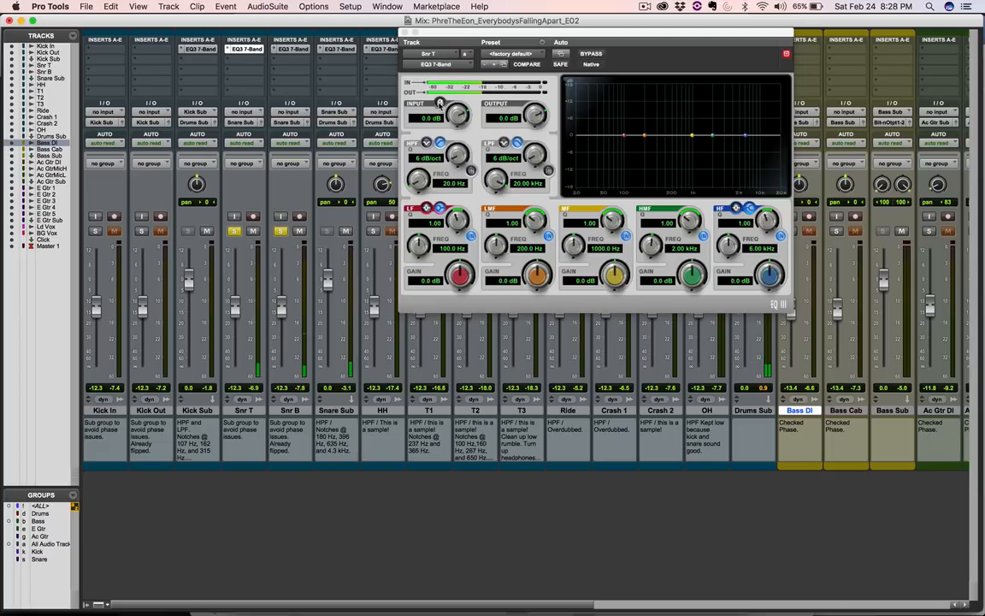
left_click(440, 102)
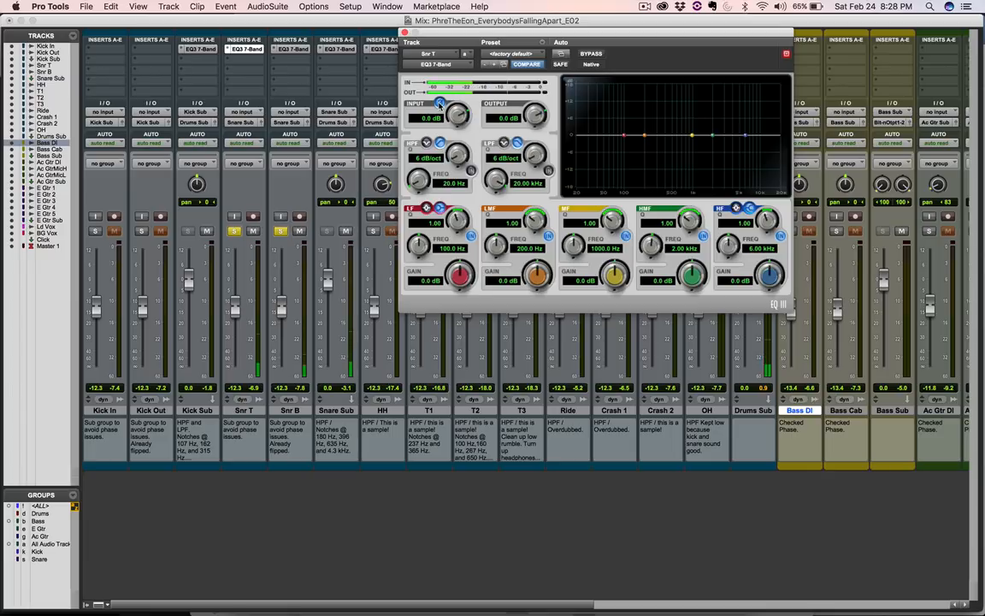
left_click(439, 103)
left_click(440, 103)
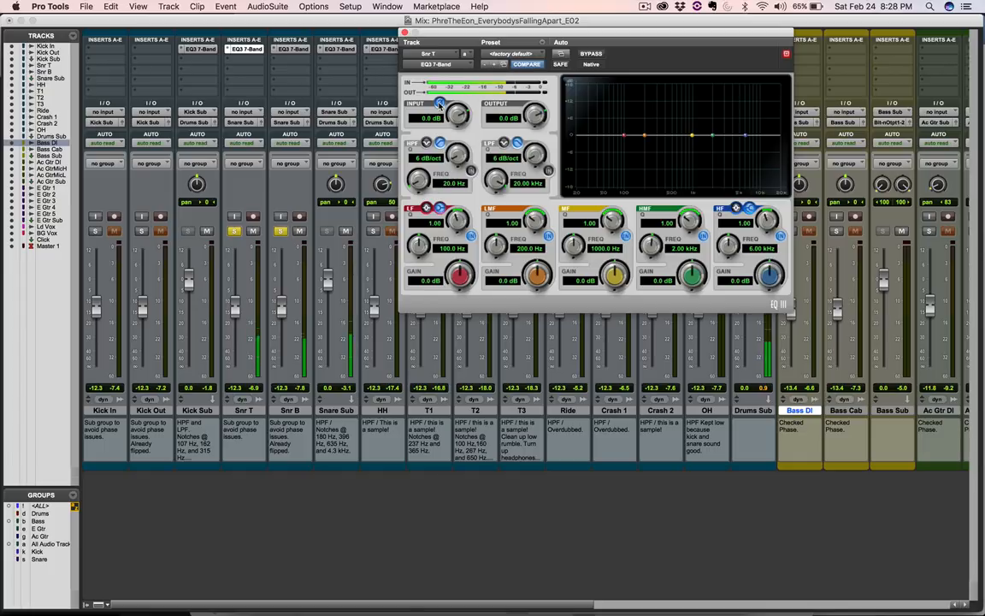
left_click(440, 103)
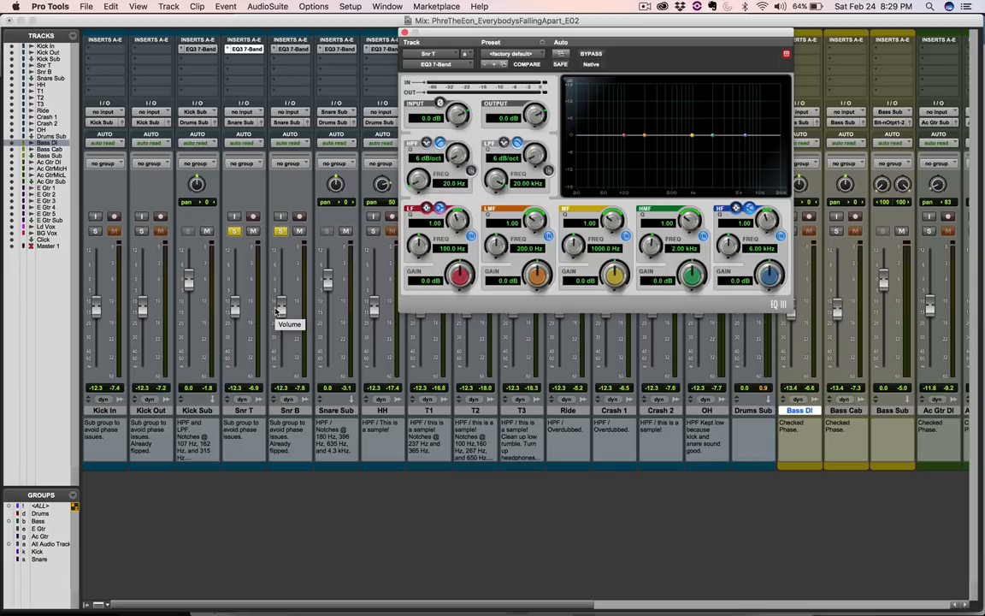
scroll(331, 300, "right", 10)
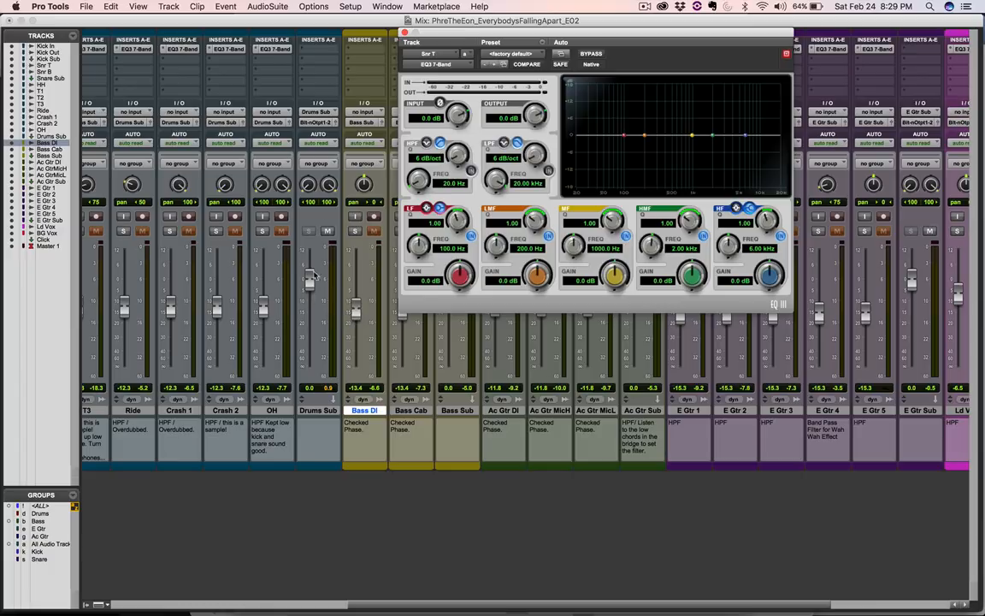
scroll(218, 221, "left", 3)
scroll(217, 221, "left", 7)
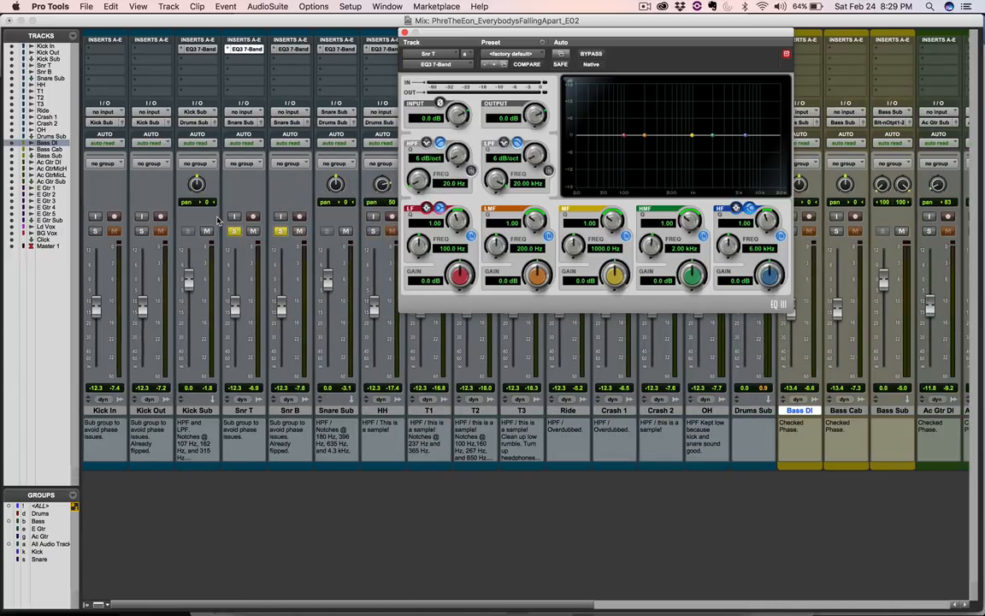
Switch to the exercise document in Word and read mono-check steps f to i
key("super+Tab")
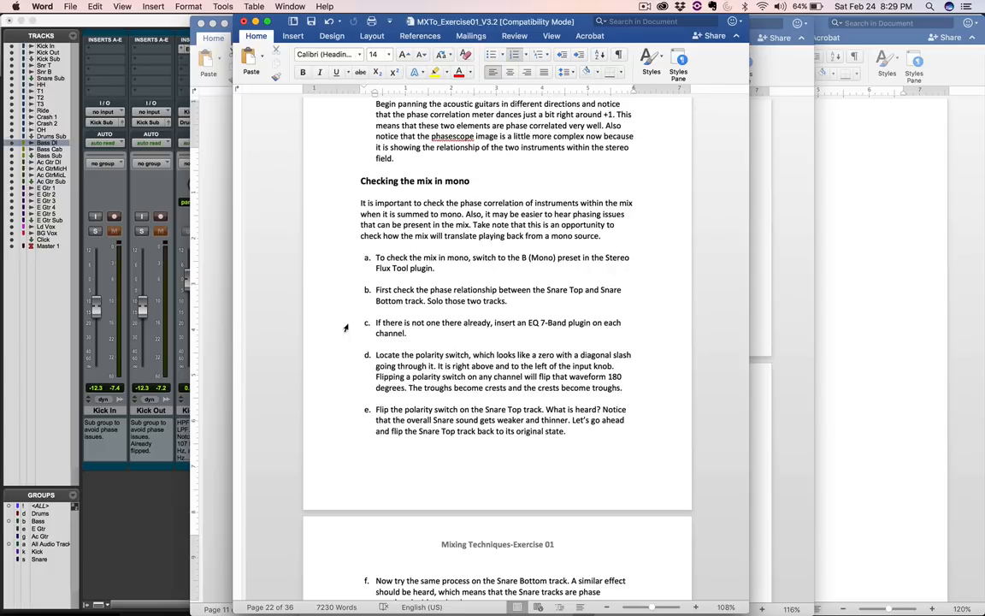
scroll(379, 277, "down", 5)
scroll(379, 276, "down", 1)
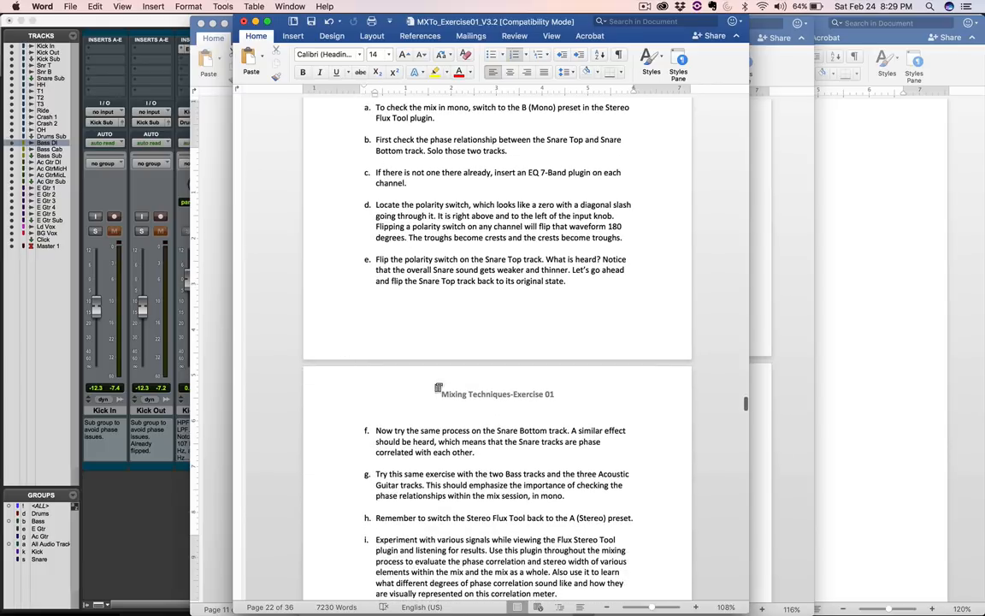
Finish reading the mono-check steps, switch to Pro Tools, and close Snr T's EQ3 7-Band window
scroll(360, 234, "down", 5)
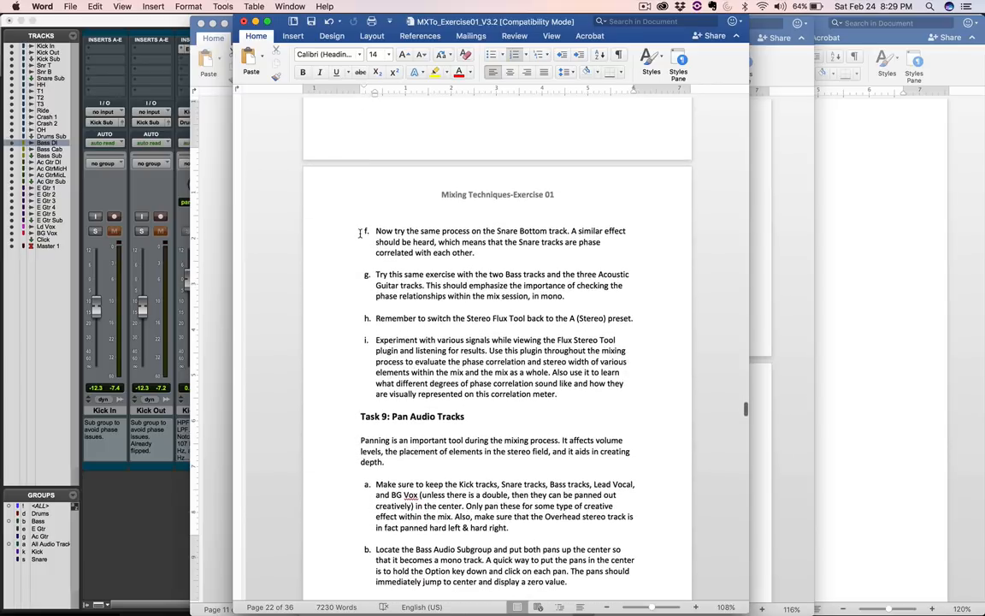
key("super+Tab")
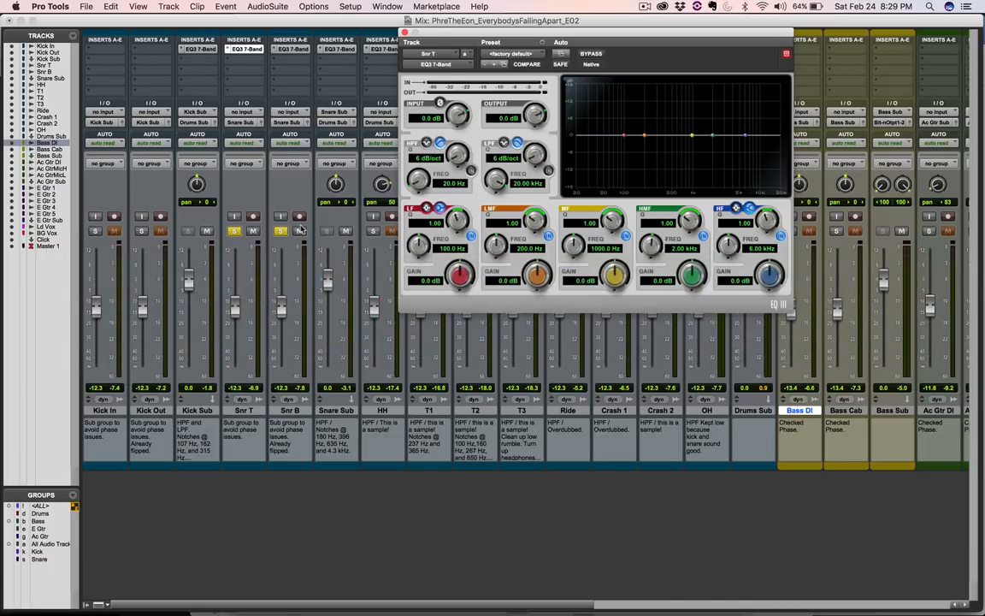
left_click(403, 32)
Set the Stereo Tool on Master 1 back to the A (Stereo) preset and close its window
scroll(342, 128, "right", 10)
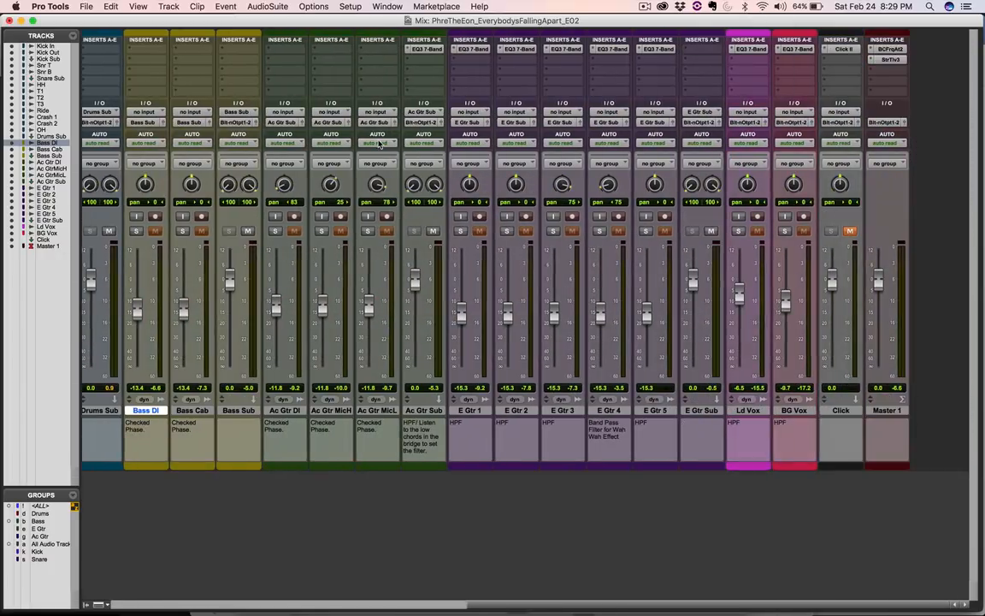
left_click(892, 59)
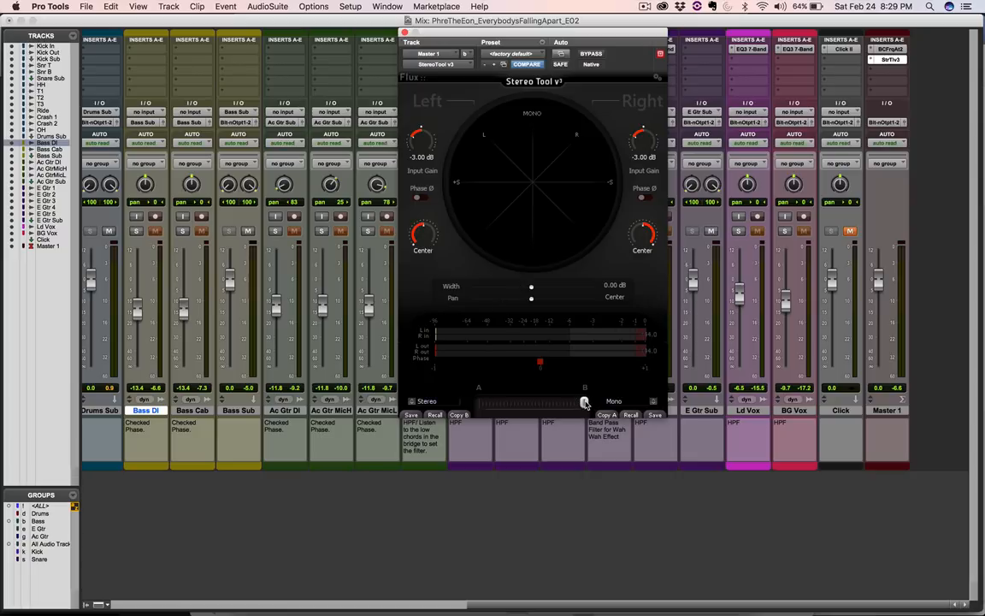
left_click_drag(584, 403, 467, 404)
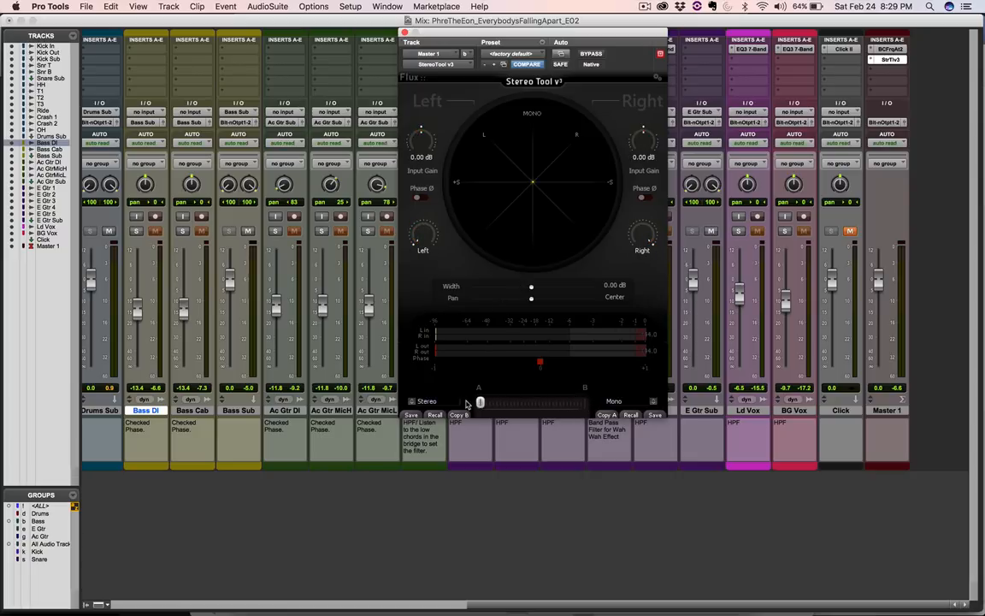
left_click(405, 33)
Unsolo the Snr B and Snr T tracks in the drum section of the mixer
scroll(321, 248, "left", 10)
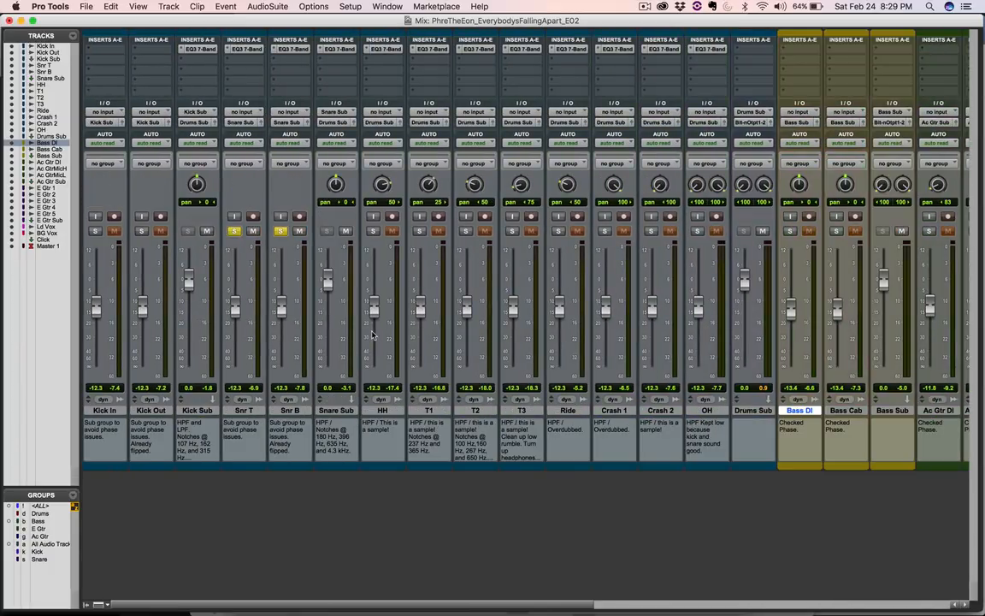
left_click(281, 230)
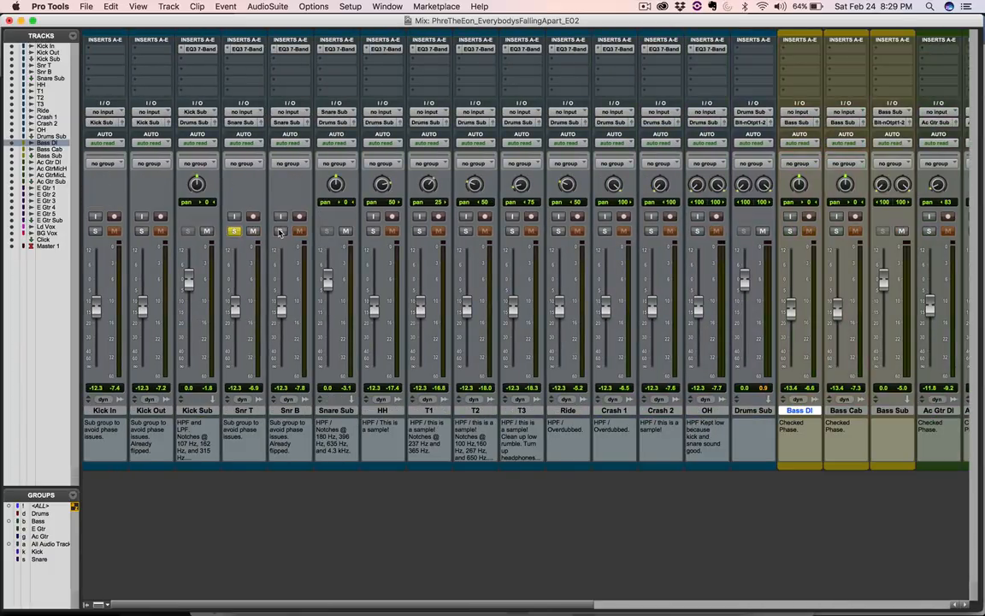
left_click(235, 231)
left_click(646, 7)
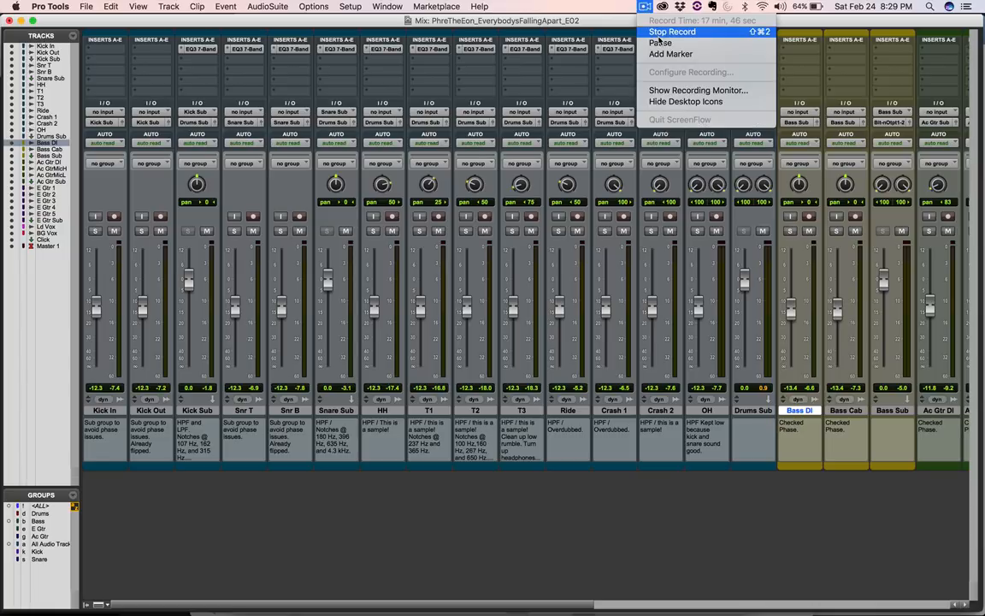